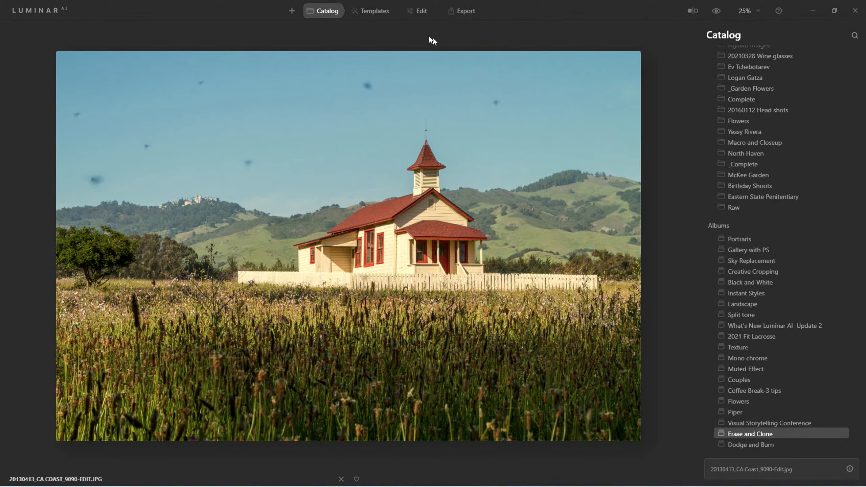
- Open the schoolhouse photo for editing with the Erase tool and set the brush radius to 34
click(420, 14)
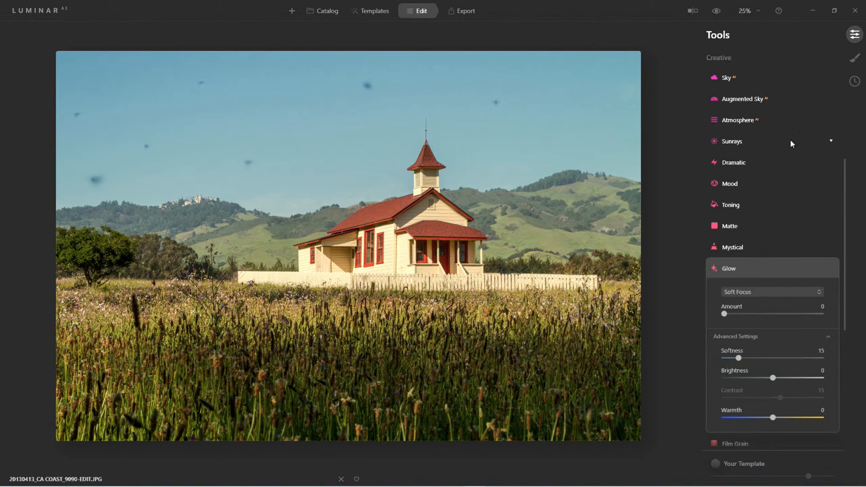
scroll(775, 149, up, 8)
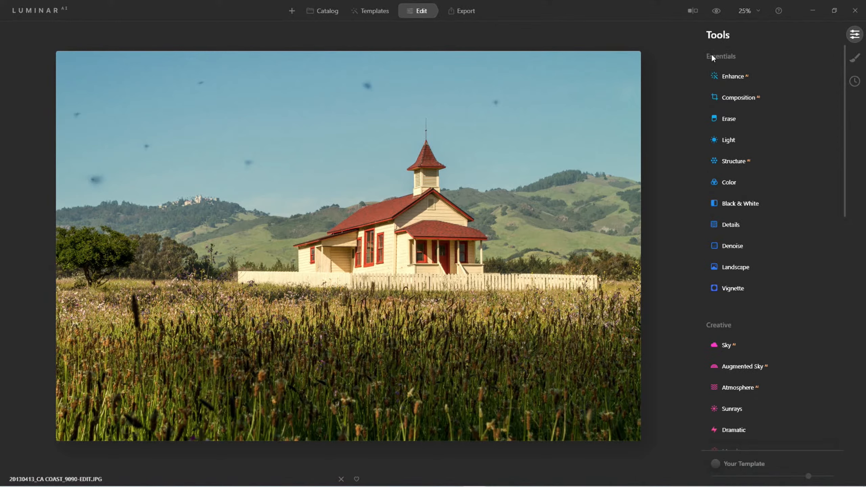
click(725, 117)
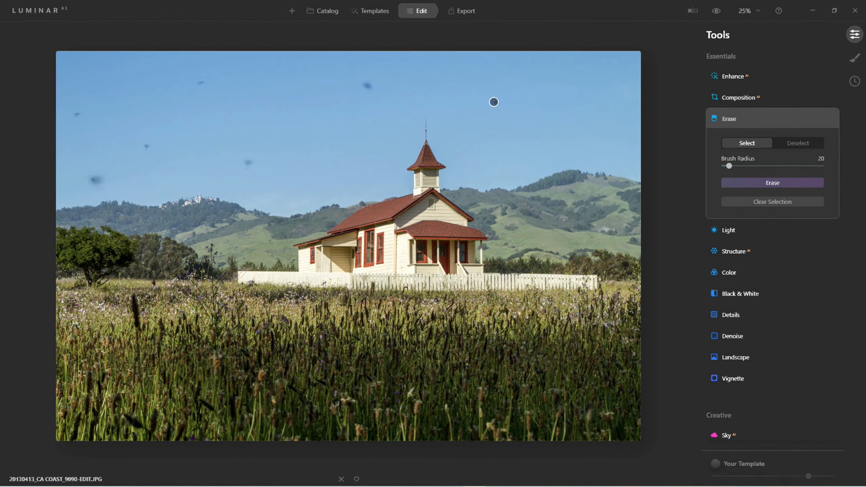
key(bracketleft)
key(bracketright)
key(bracketright)
key(bracketright)
key(bracketright)
key(bracketright)
key(bracketright)
- Mark the seven dark dust spots across the sky and erase them
mouse_move(494, 101)
mouse_down()
mouse_move(503, 96)
mouse_move(495, 101)
mouse_up()
drag(365, 87, 368, 89)
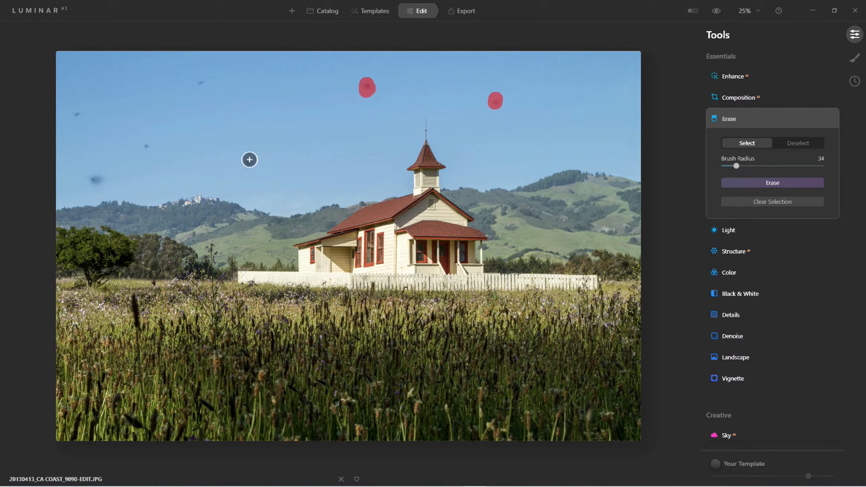
click(250, 159)
click(146, 144)
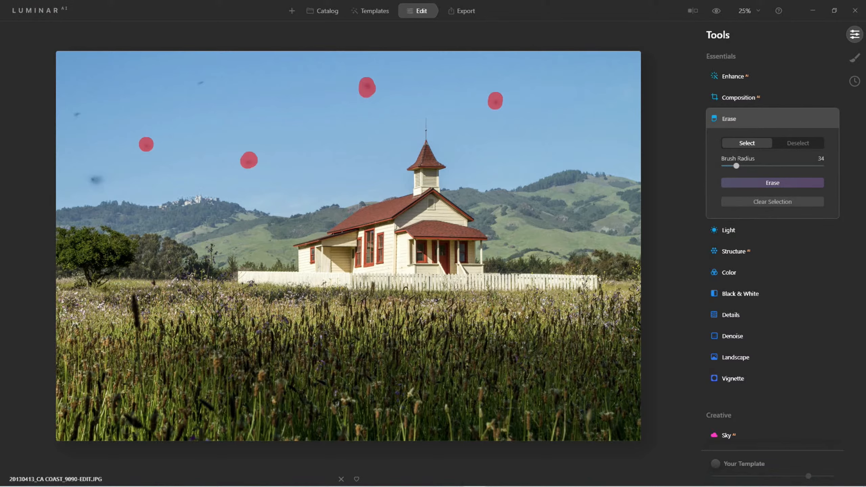
click(202, 85)
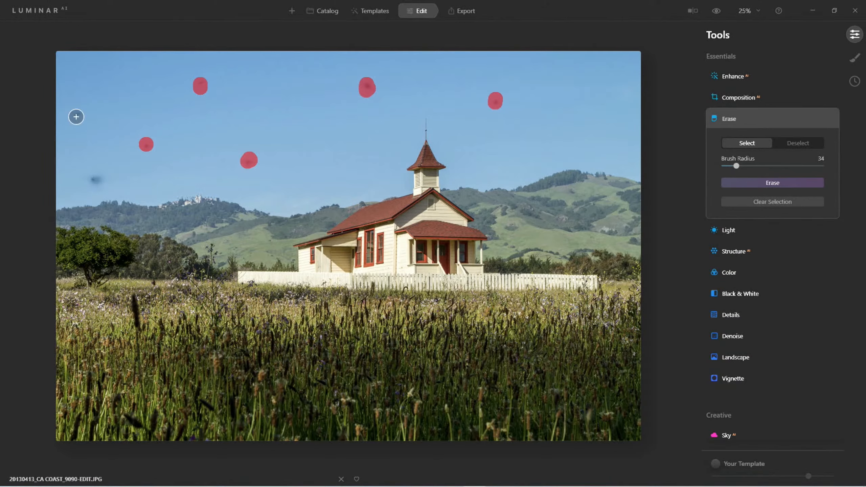
click(78, 116)
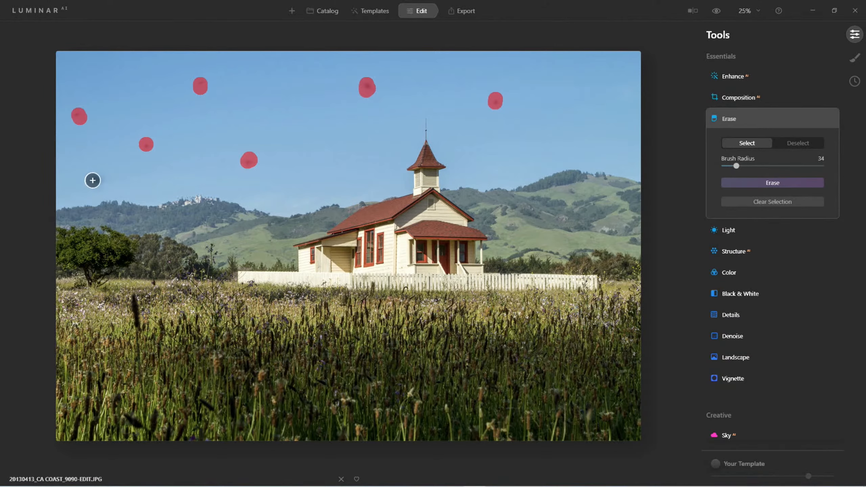
click(95, 179)
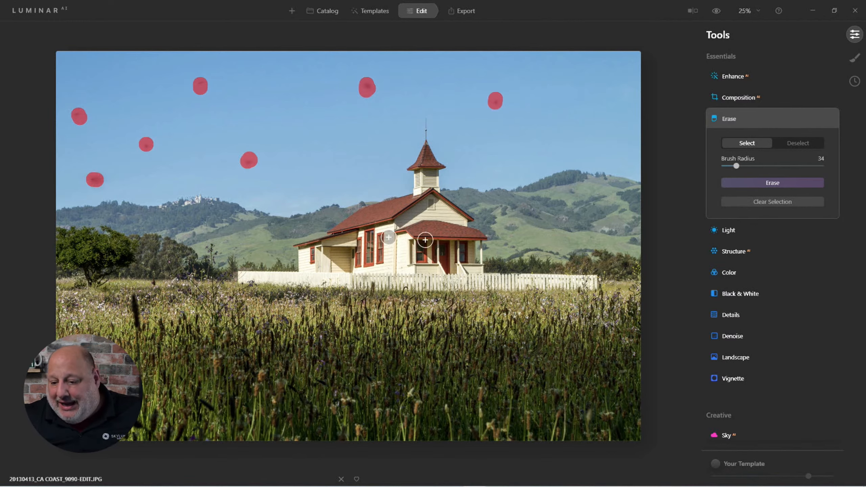
click(771, 185)
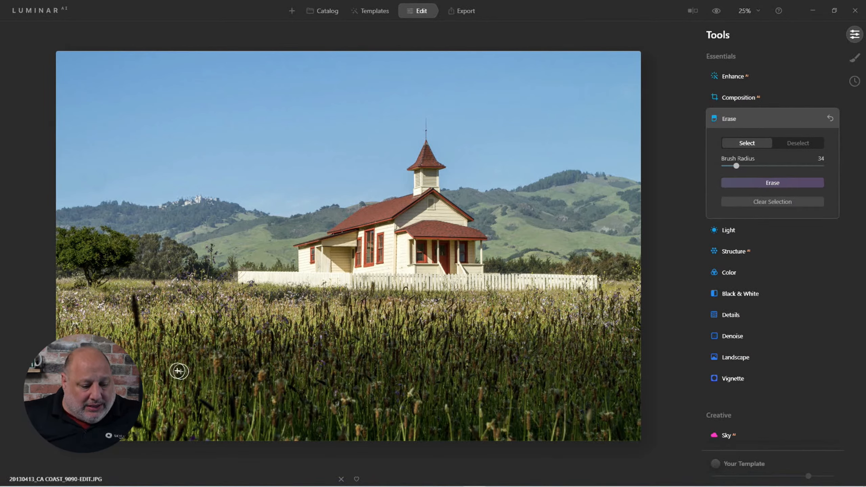
- Mark the tall dark grass stalk, using a brush radius of 10 for the thin diagonal stem beside it, and erase both
scroll(121, 324, up, 4)
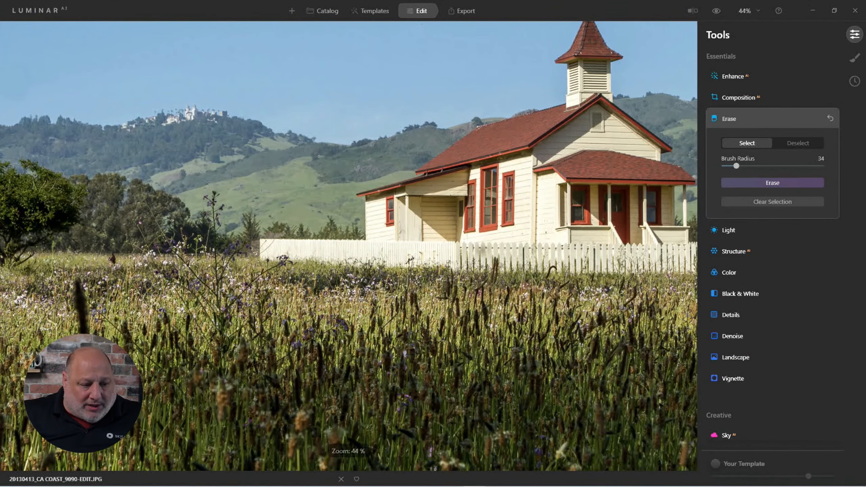
mouse_move(210, 343)
mouse_down()
mouse_move(268, 327)
mouse_move(268, 336)
mouse_up()
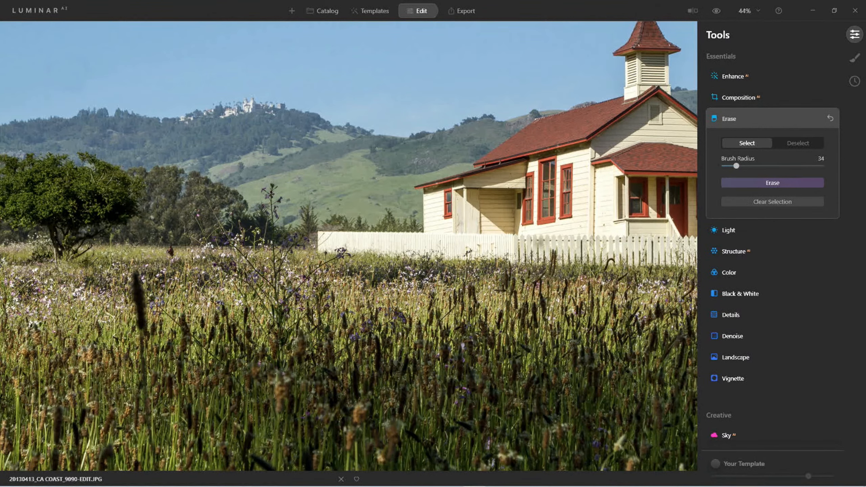
drag(136, 274, 138, 334)
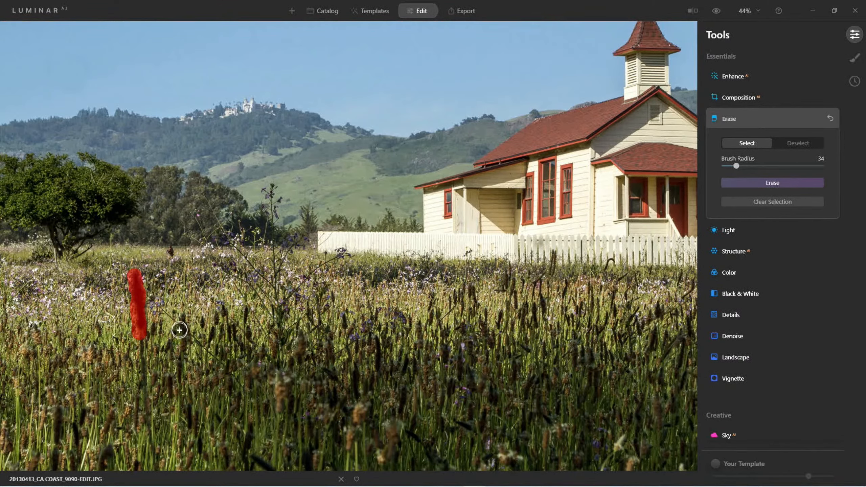
key(bracketleft)
key(bracketleft)
key(bracketleft)
key(bracketleft)
drag(147, 294, 181, 327)
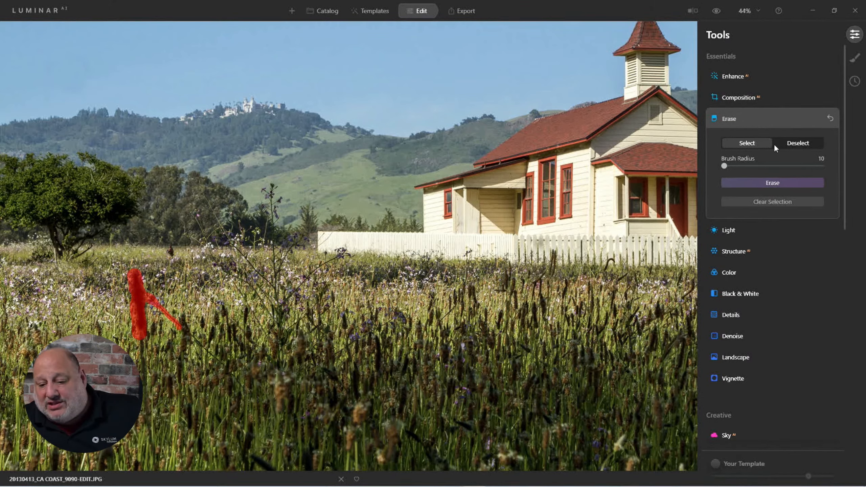
click(803, 143)
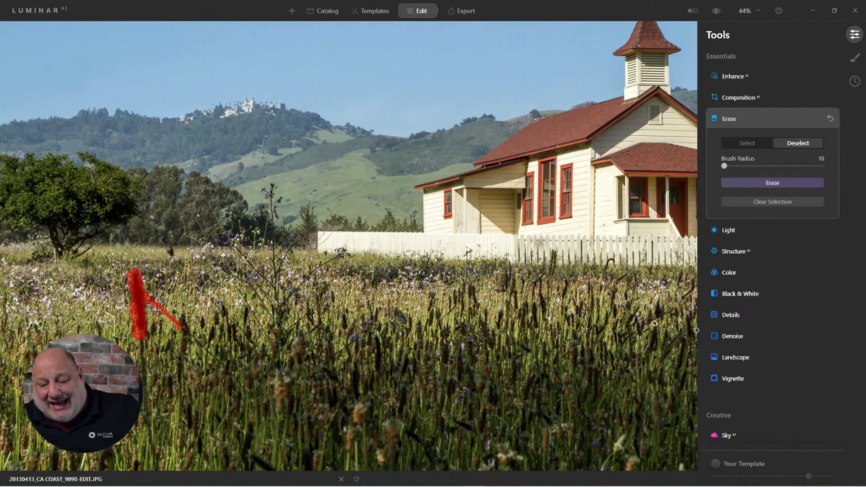
click(770, 183)
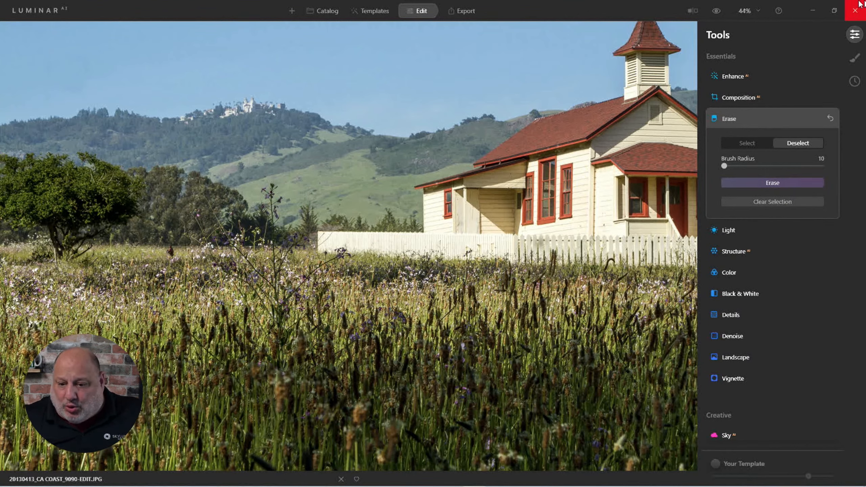
- Compare the erased schoolhouse photo with its original version
click(716, 10)
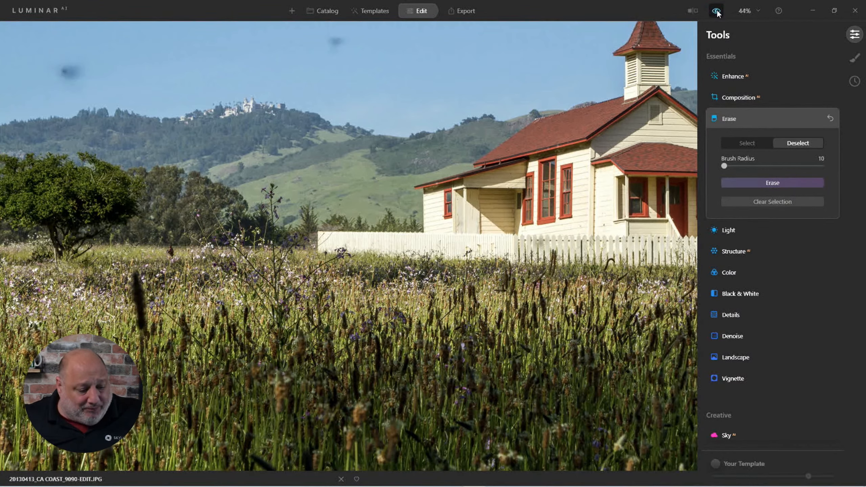
click(717, 11)
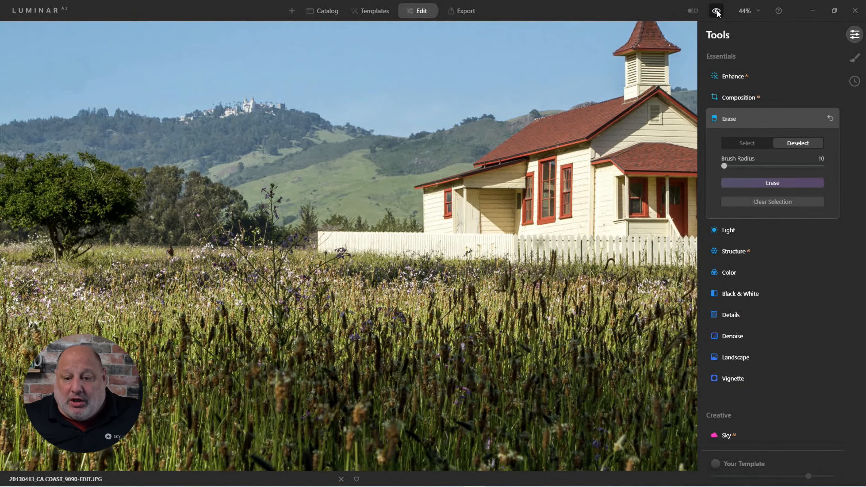
scroll(553, 81, down, 3)
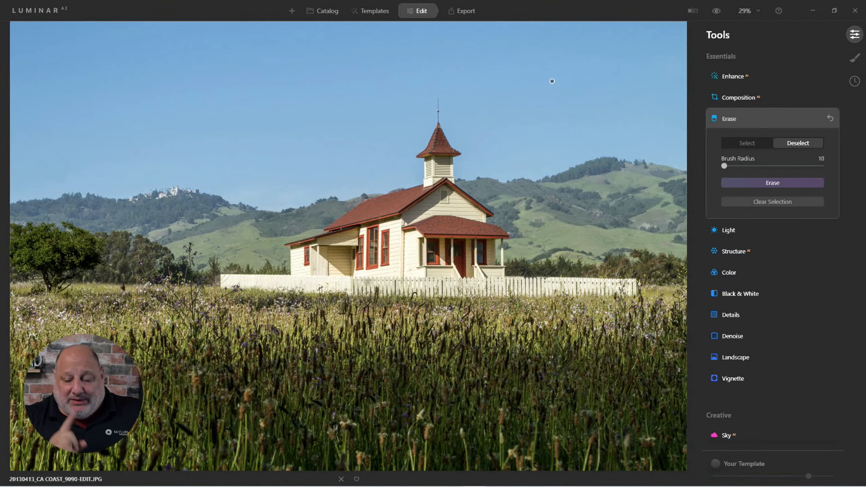
- Open the portrait of the man in the gold shirt for editing with the Clone tool
key(g)
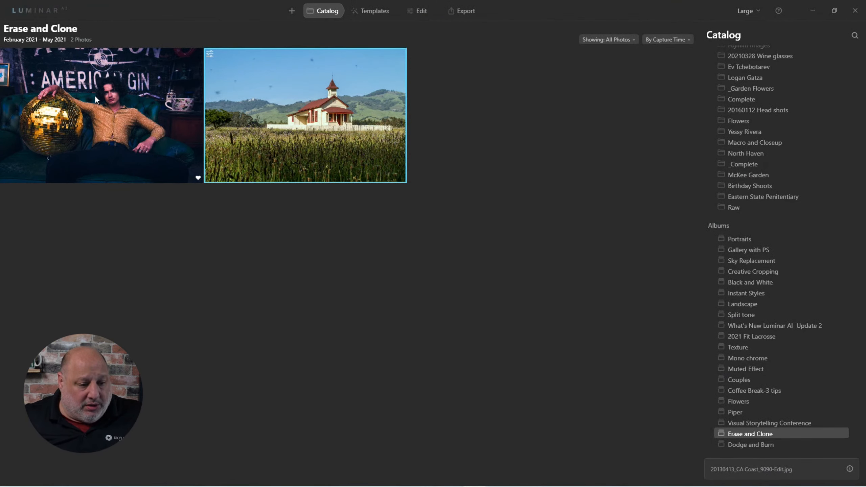
double_click(94, 95)
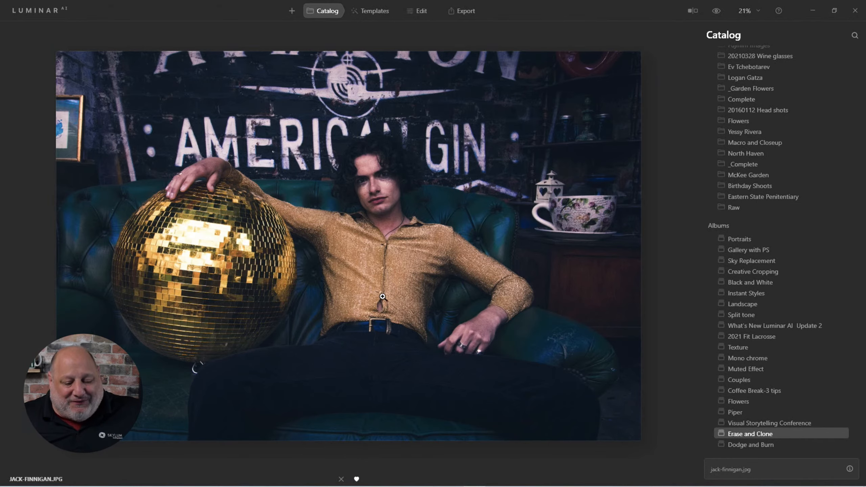
scroll(382, 296, up, 2)
scroll(383, 295, up, 3)
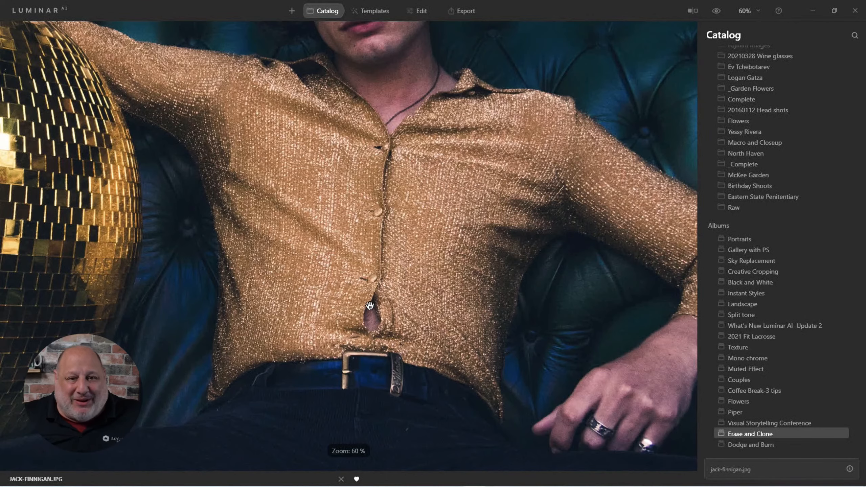
scroll(370, 306, up, 1)
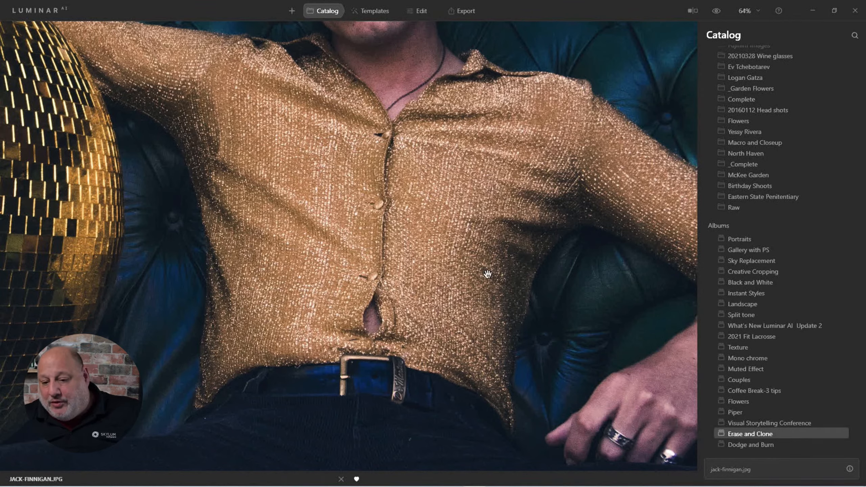
click(420, 11)
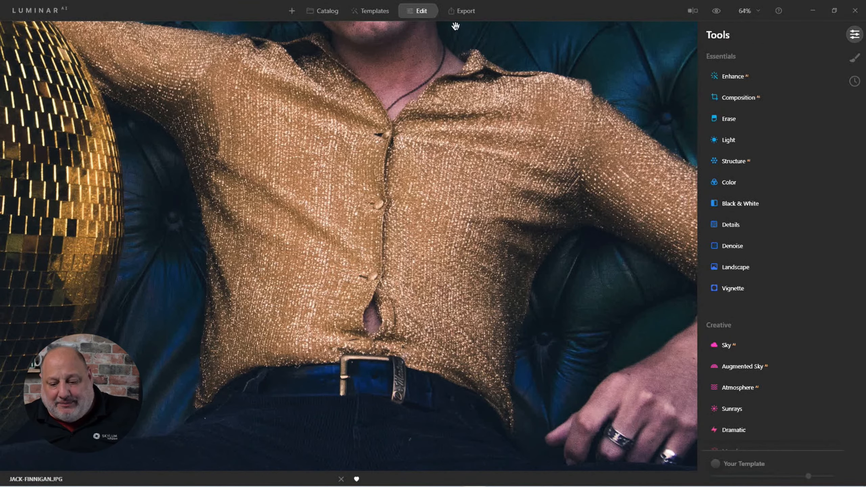
scroll(784, 327, down, 10)
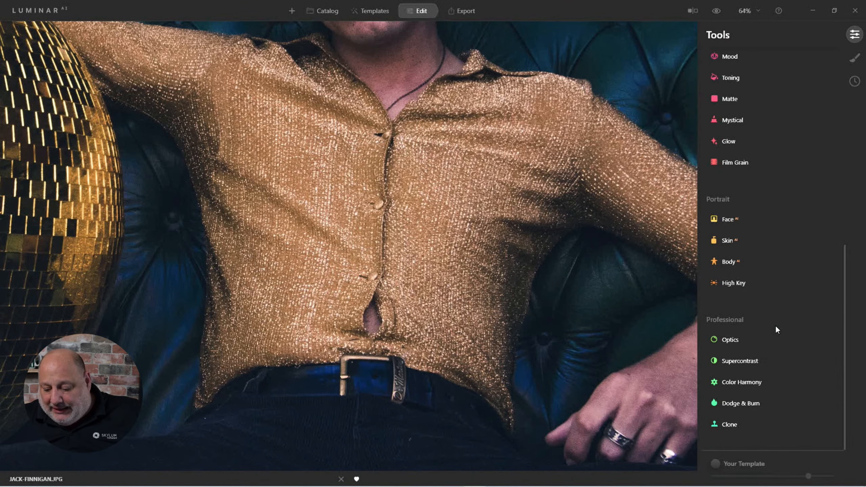
click(732, 420)
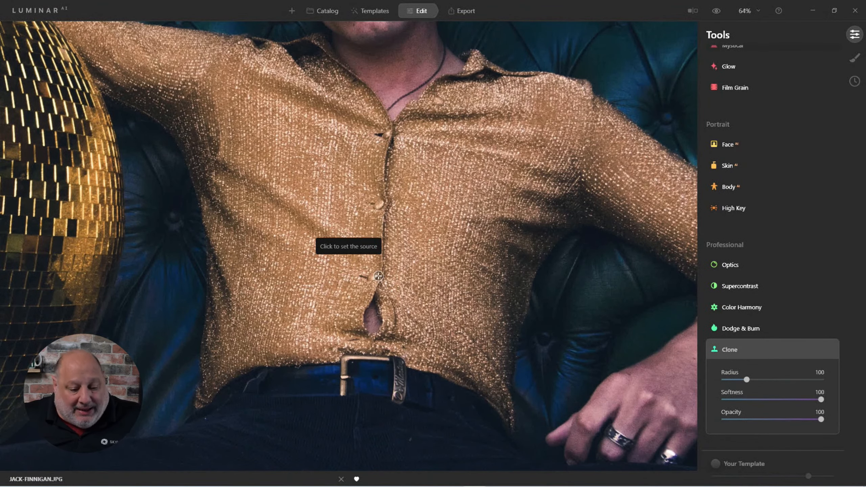
- Clone clean button placket from below the middle button over the shirt gap above the belt with radius 52, and compare with the original
click(383, 218)
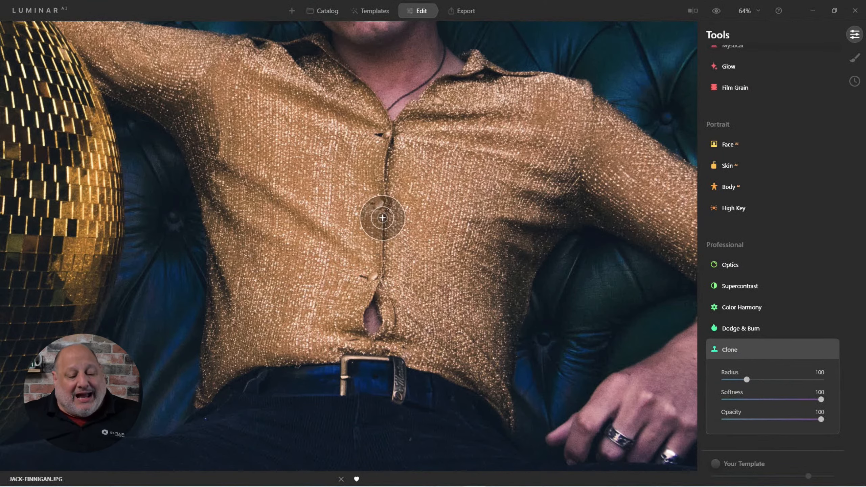
key(bracketleft)
key(bracketleft)
key(bracketleft)
key(bracketleft)
key(bracketleft)
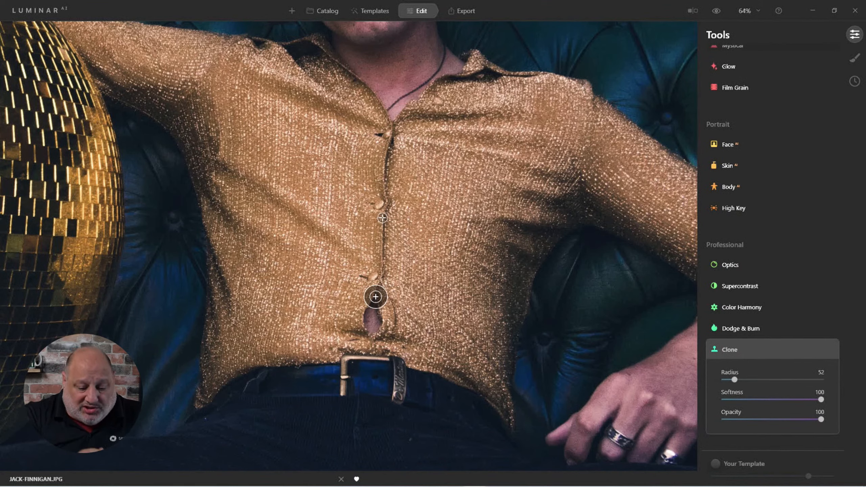
mouse_move(375, 298)
mouse_down()
mouse_move(379, 327)
mouse_move(370, 323)
mouse_move(374, 302)
mouse_move(379, 317)
mouse_up()
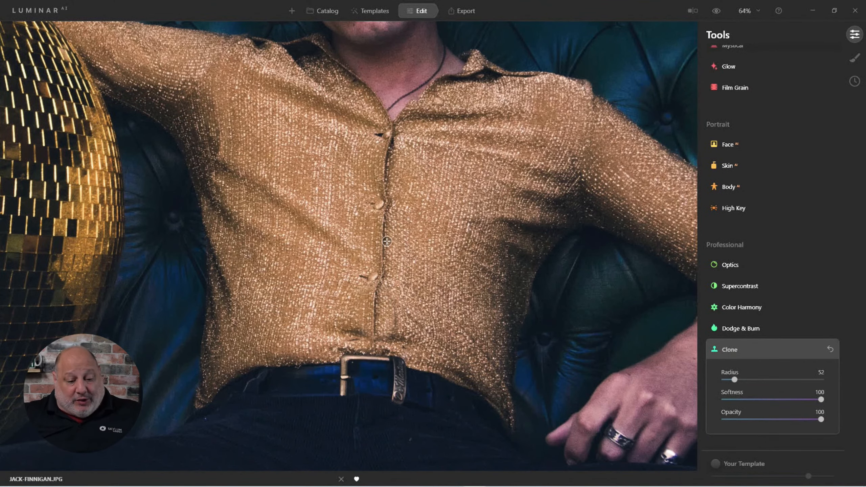
click(718, 12)
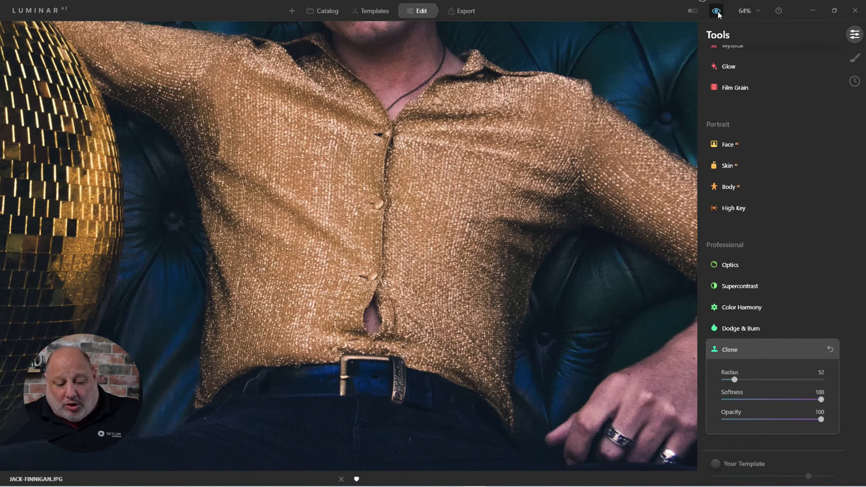
click(717, 13)
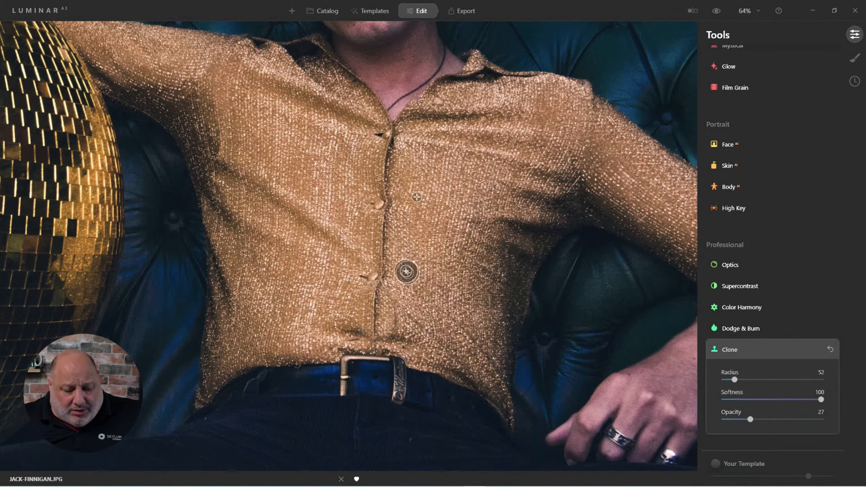
- Blend the repaired shirt area by cloning fabric sampled from higher up the shirt at opacity 27
key(alt)
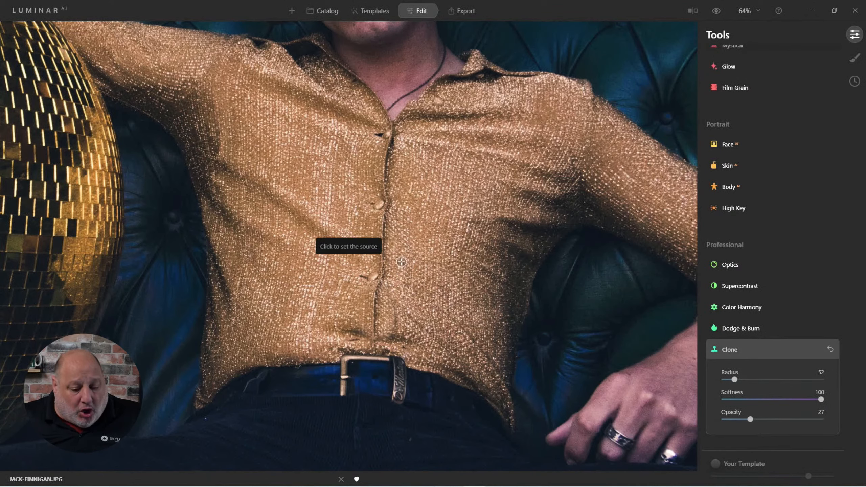
alt+click(397, 238)
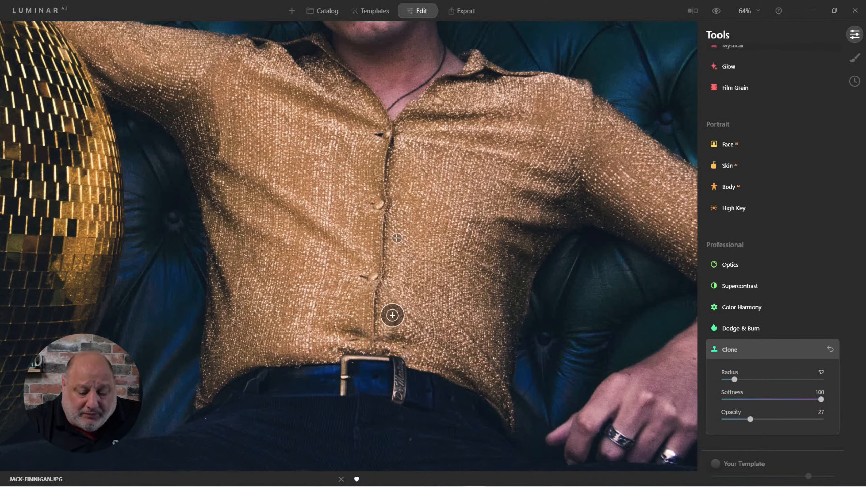
mouse_move(395, 303)
mouse_down()
mouse_move(396, 329)
mouse_move(402, 287)
mouse_move(400, 328)
mouse_move(386, 306)
mouse_move(396, 319)
mouse_up()
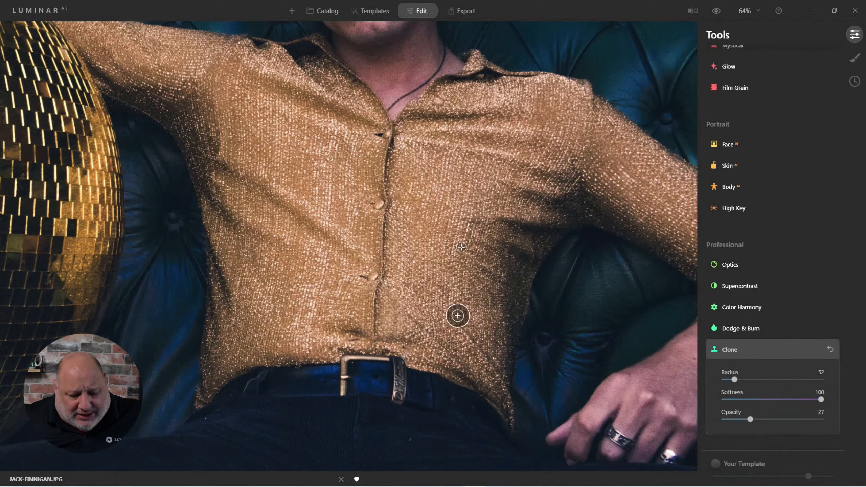
click(434, 205)
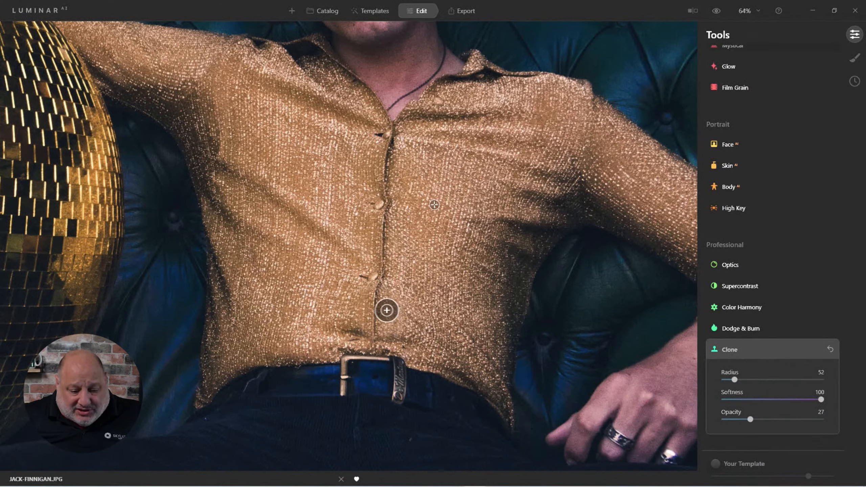
drag(389, 307, 386, 304)
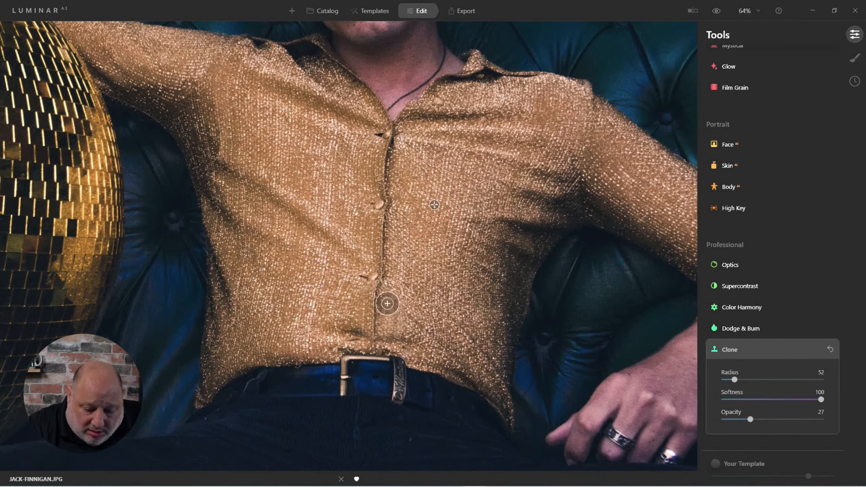
- Finish blending the repaired fabric below the last shirt button with the Clone tool, and compare the portrait with its original version
mouse_move(388, 333)
mouse_down()
mouse_move(389, 312)
mouse_move(392, 339)
mouse_up()
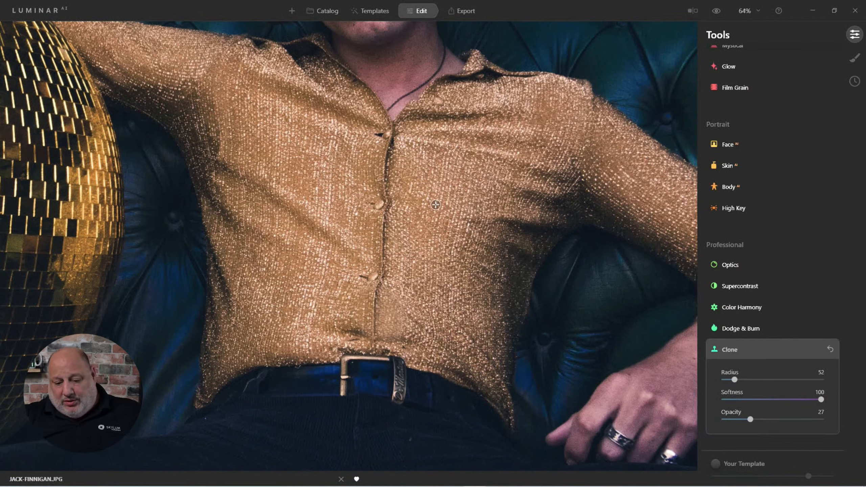
click(727, 350)
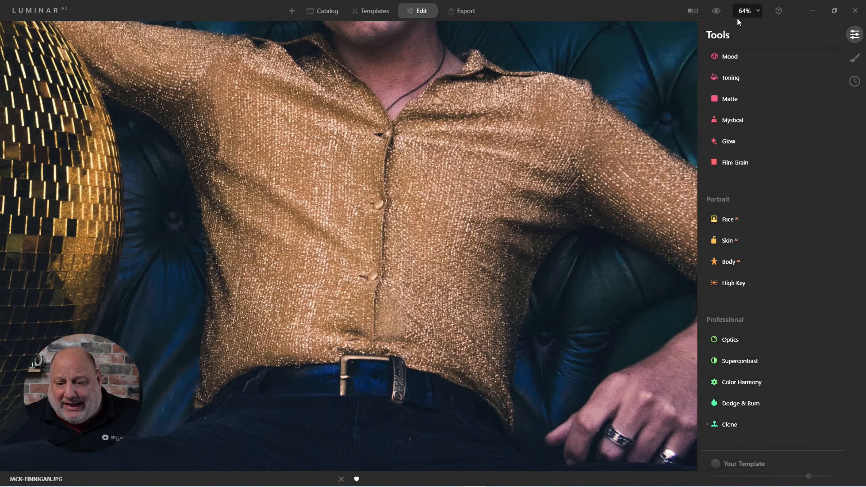
click(717, 16)
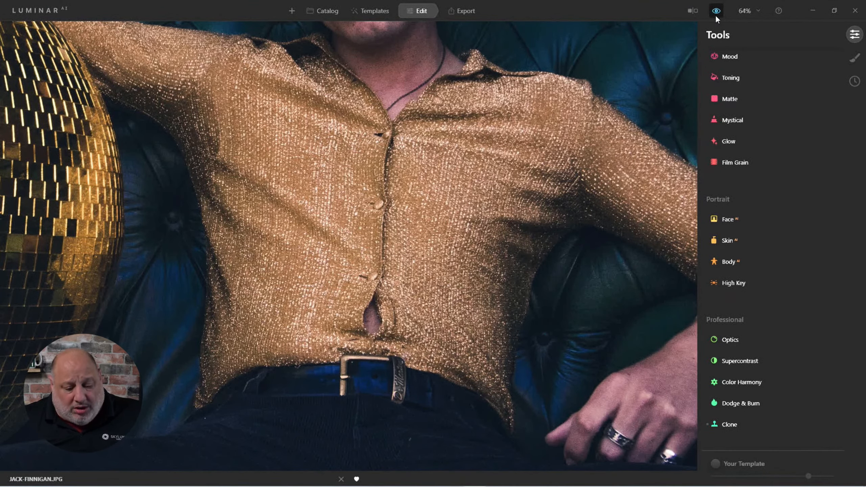
click(716, 16)
click(716, 16)
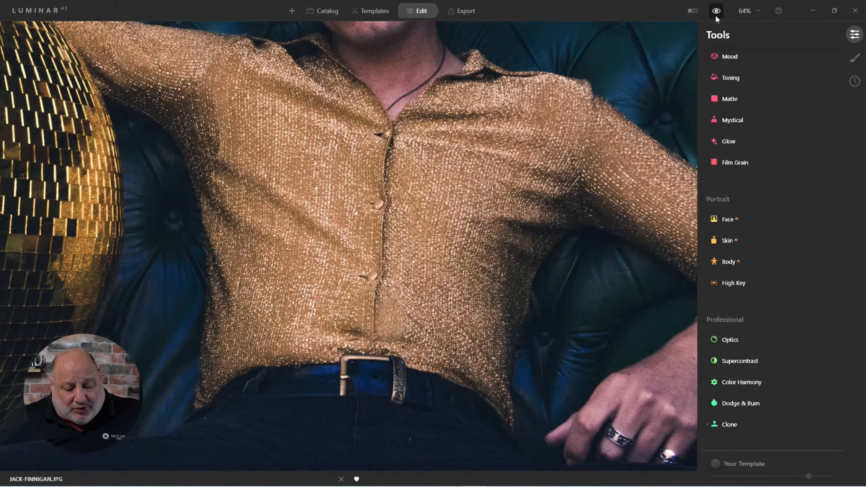
click(482, 101)
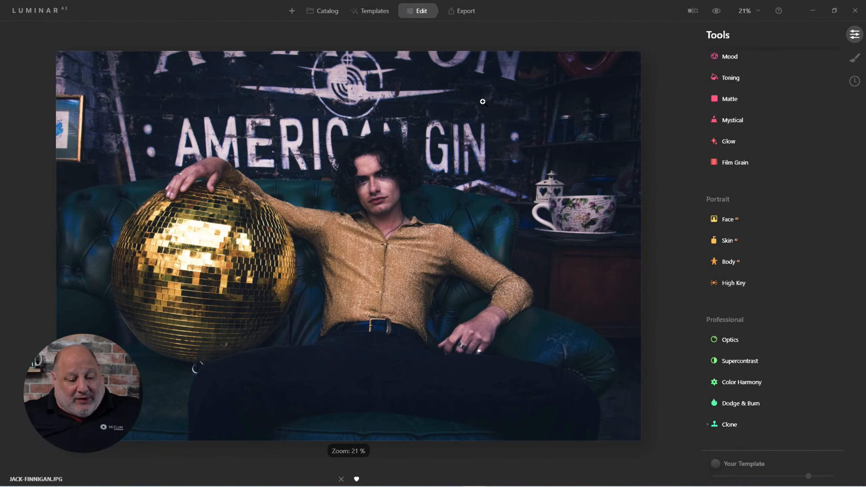
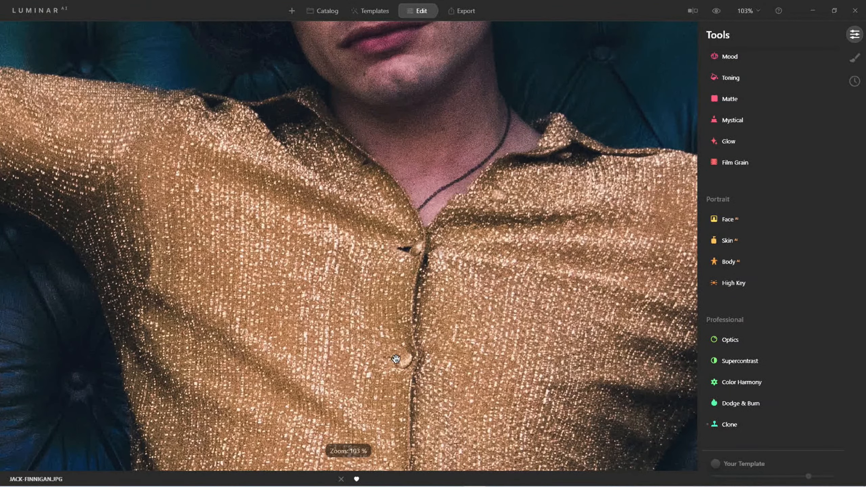
- Mark the second shirt button for erasing with brush radius 20, and clear that selection without erasing
scroll(795, 130, up, 10)
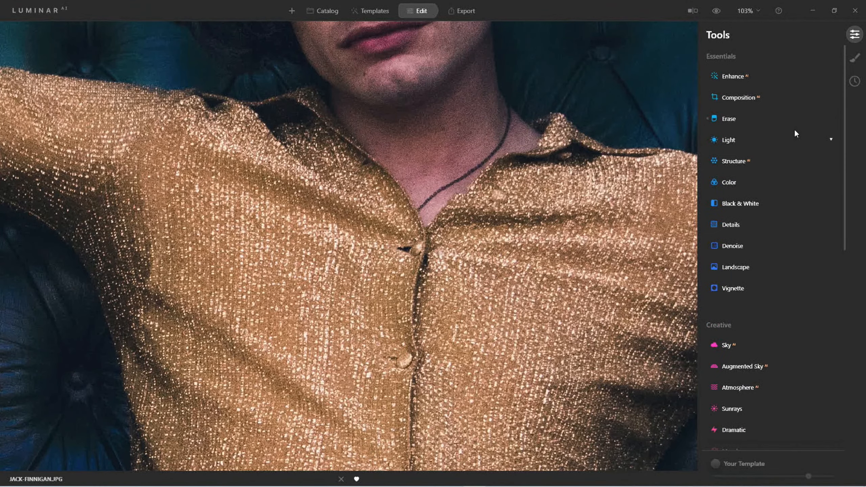
click(726, 119)
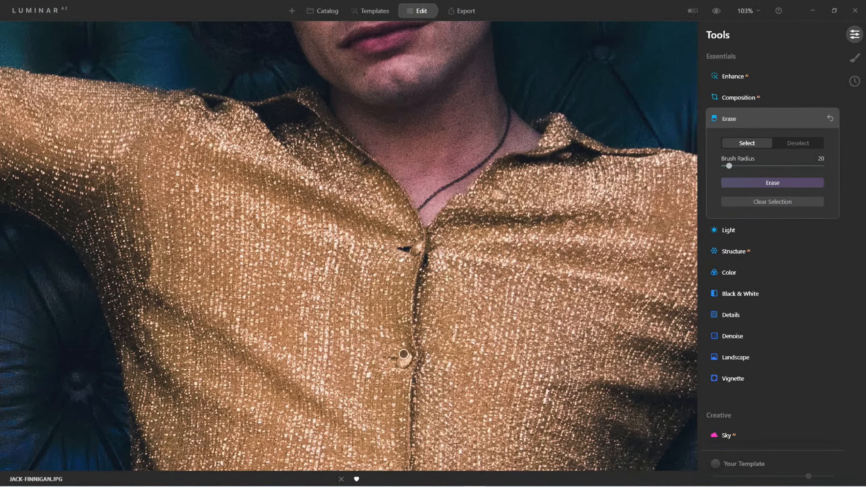
mouse_move(403, 352)
mouse_down()
mouse_move(403, 362)
mouse_move(387, 358)
mouse_move(406, 359)
mouse_move(402, 366)
mouse_up()
click(757, 183)
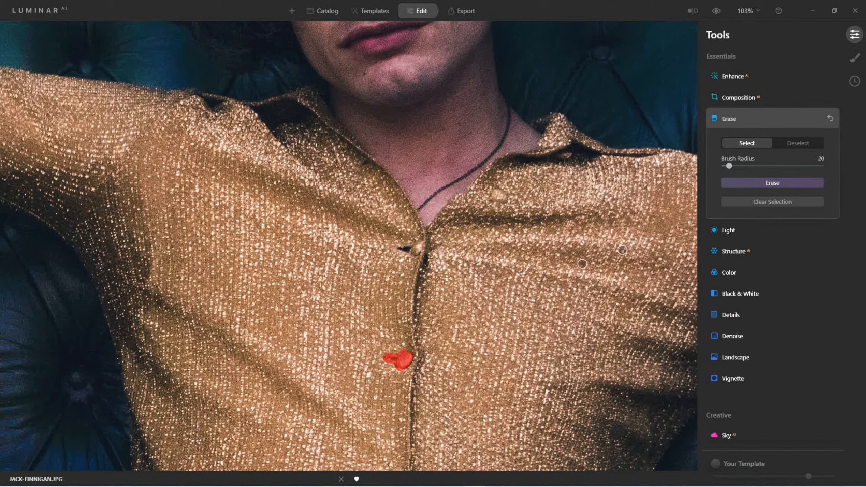
click(800, 144)
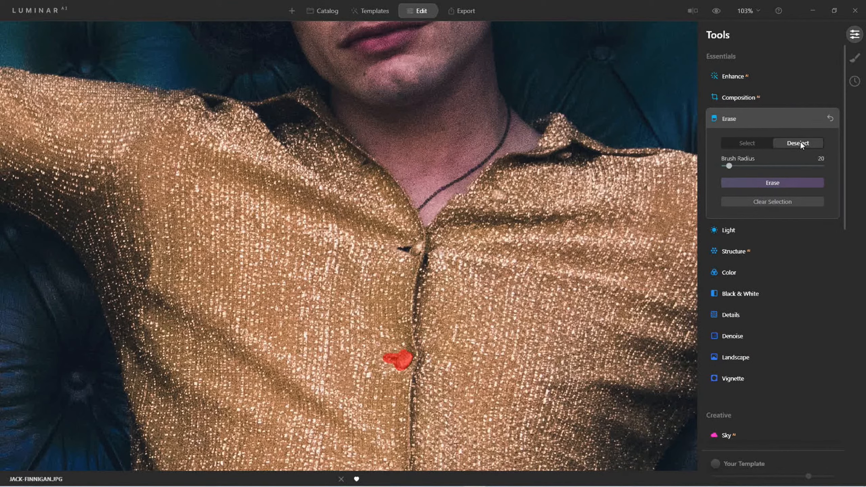
click(779, 202)
click(727, 117)
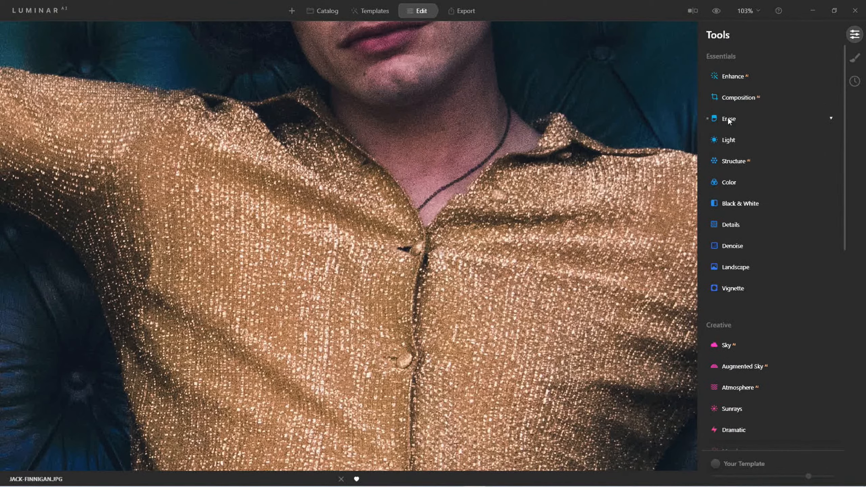
- Try cloning the second shirt button onto the repaired placket above the belt with radius 88 and opacity 100, and undo the attempt
scroll(747, 177, down, 5)
scroll(755, 239, down, 5)
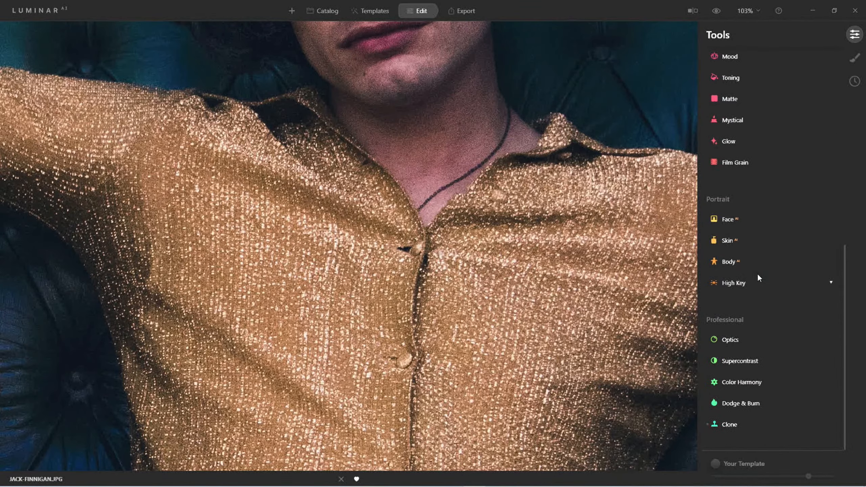
scroll(479, 333, up, 3)
scroll(479, 332, down, 5)
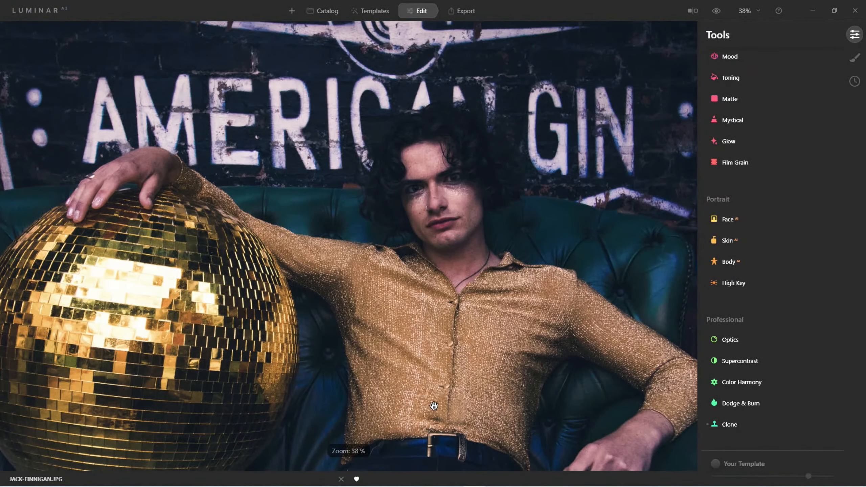
scroll(471, 402, up, 3)
scroll(496, 406, up, 2)
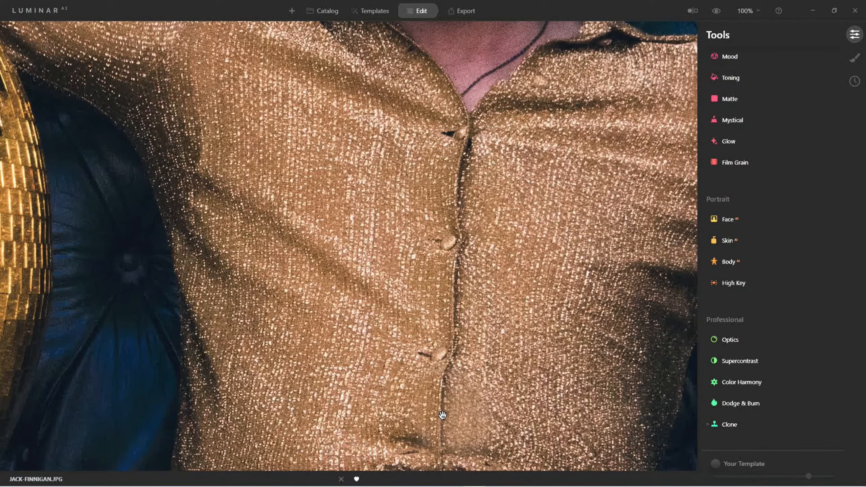
click(724, 422)
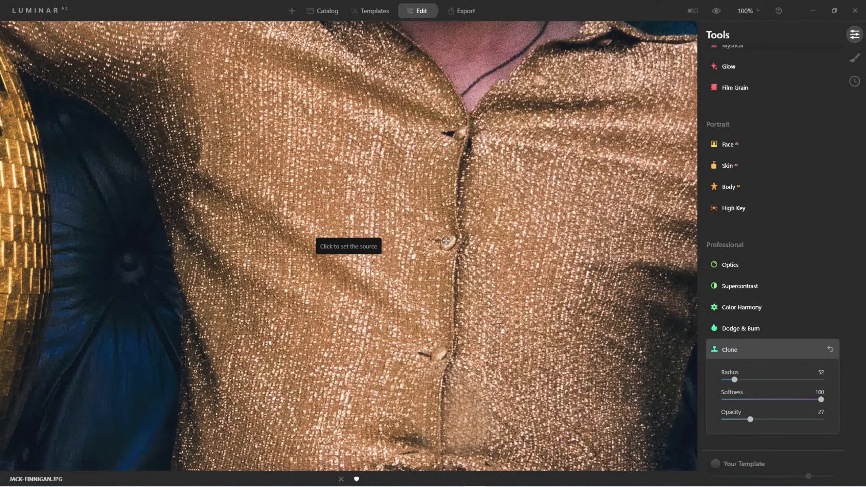
click(446, 241)
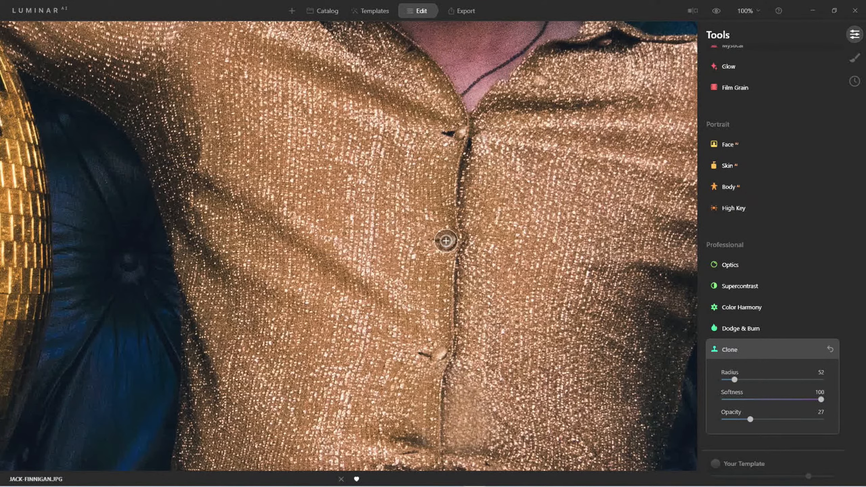
key(bracketright)
key(bracketright)
key(bracketright)
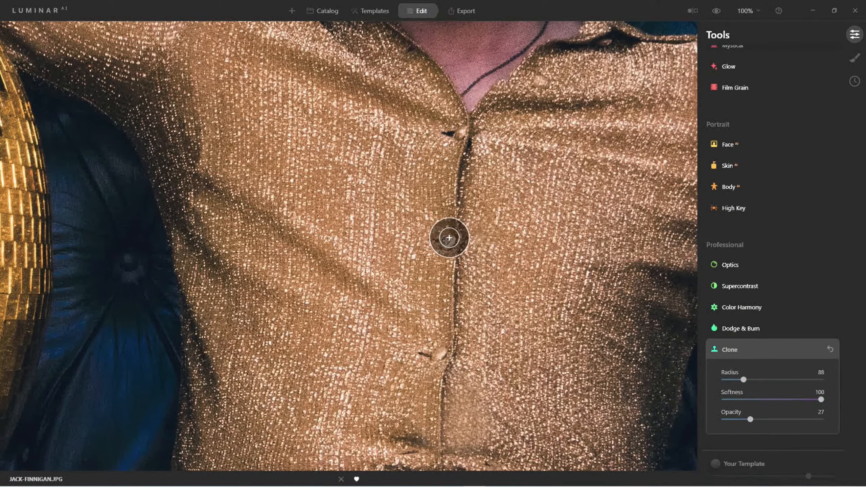
click(440, 421)
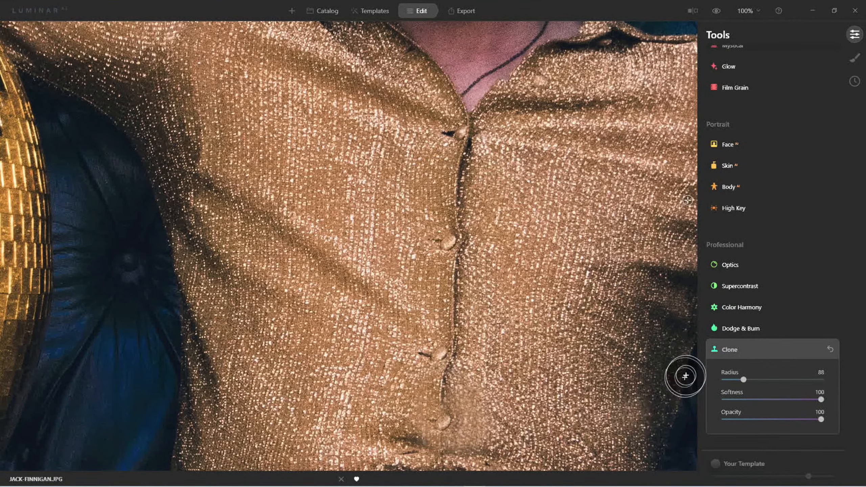
key(ctrl+z)
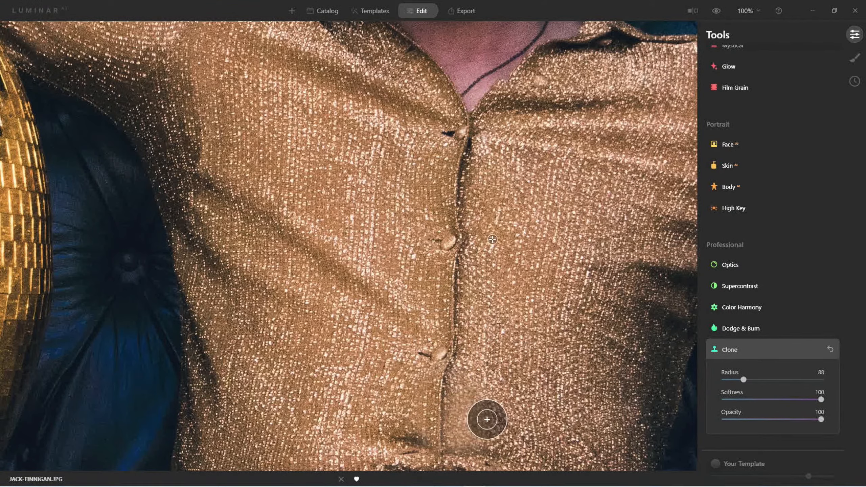
- Resample the second shirt button and clone it onto the placket between the lowest button and the belt
click(440, 419)
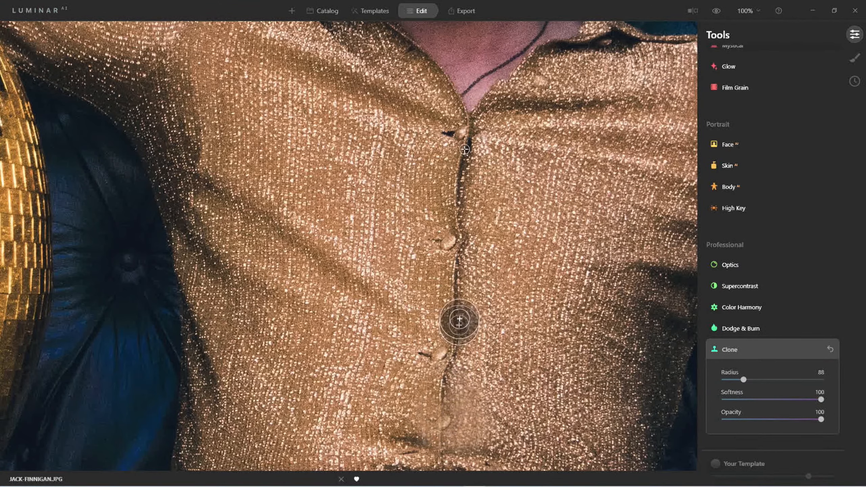
click(451, 241)
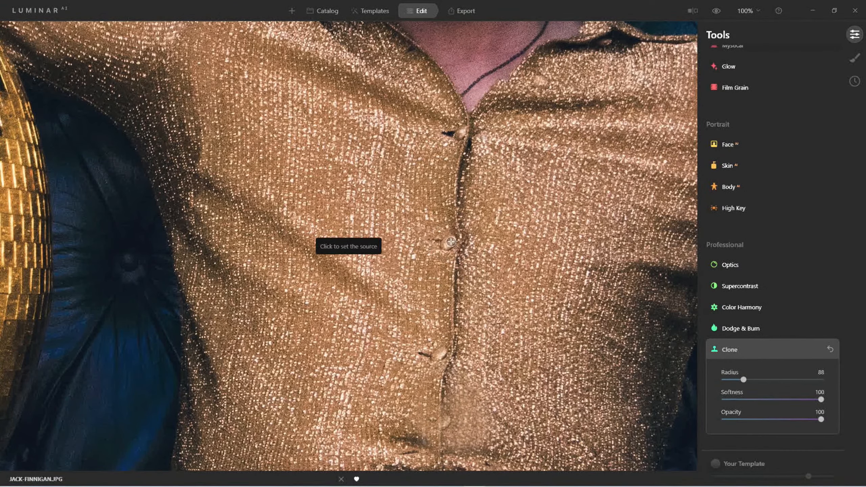
alt+click(451, 241)
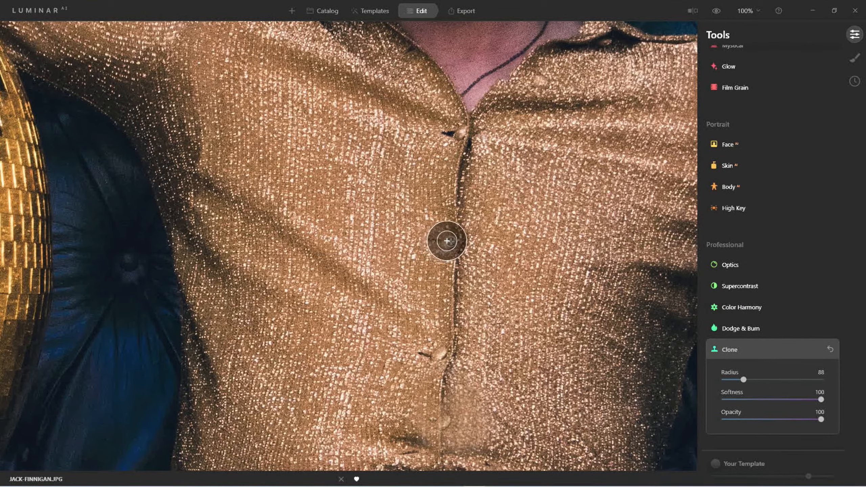
click(439, 416)
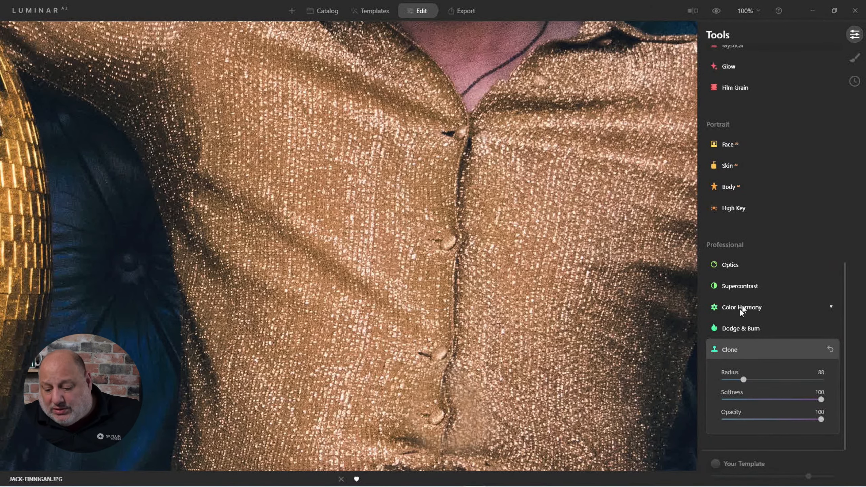
click(725, 349)
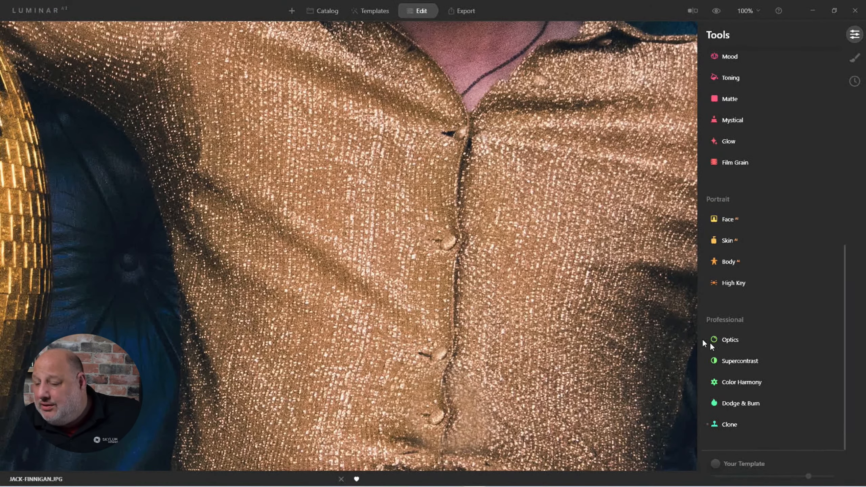
- Revert all adjustments on the portrait to the original image
scroll(487, 254, down, 5)
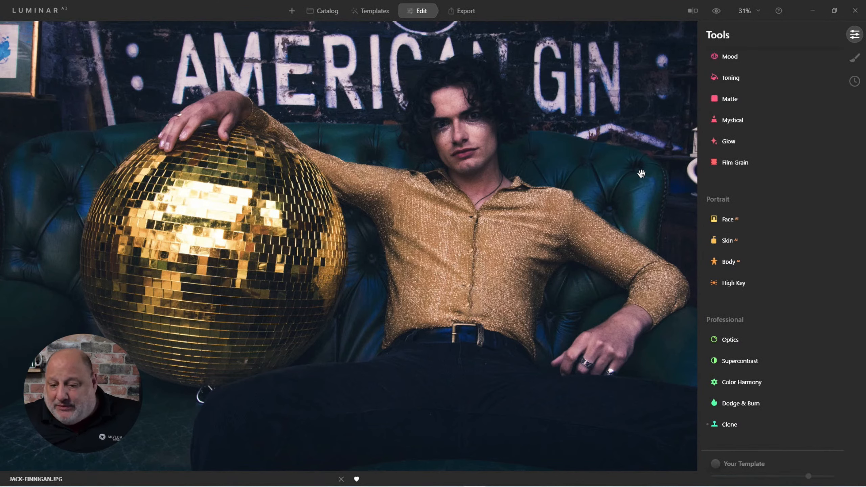
right_click(480, 134)
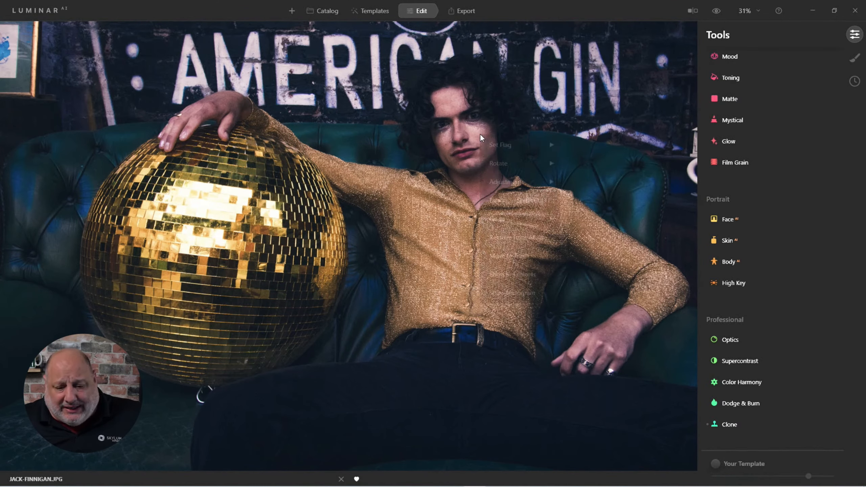
mouse_move(521, 189)
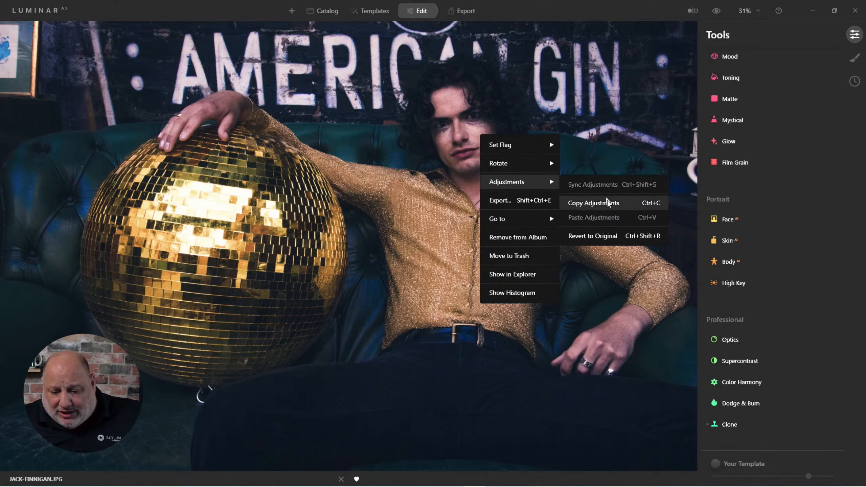
click(612, 236)
- Erase the open shirt gap above the belt buckle with brush radius 65
scroll(470, 286, up, 5)
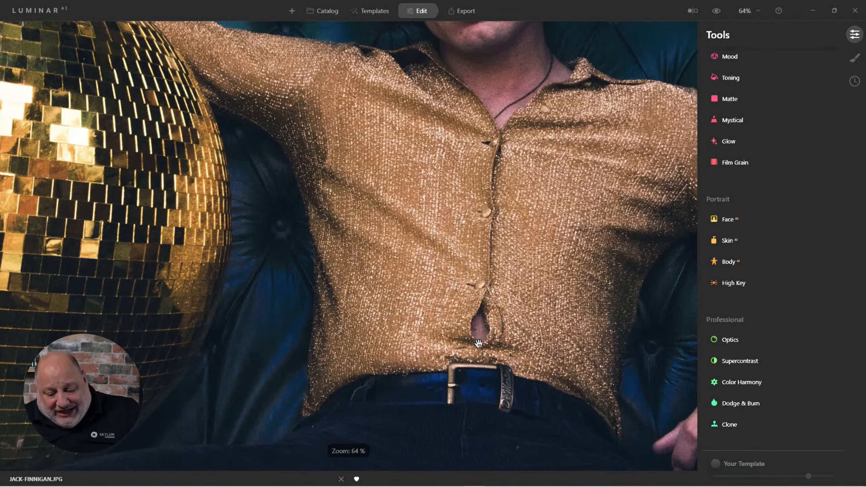
scroll(774, 259, up, 3)
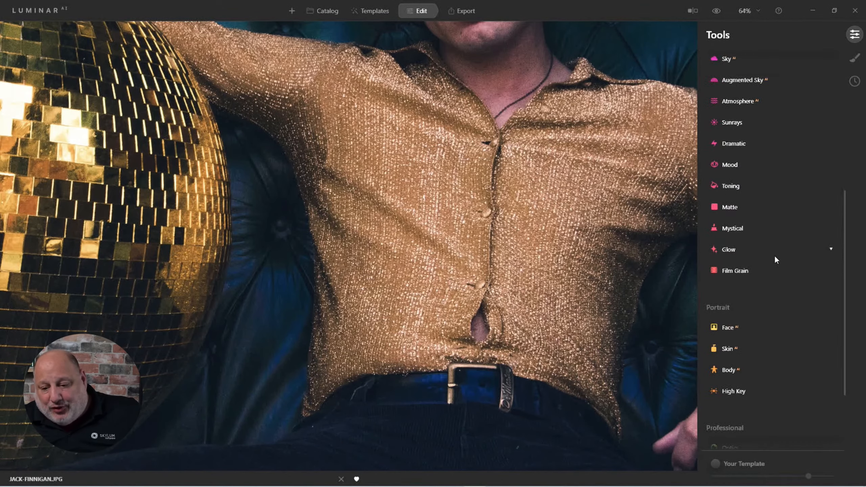
scroll(775, 257, up, 5)
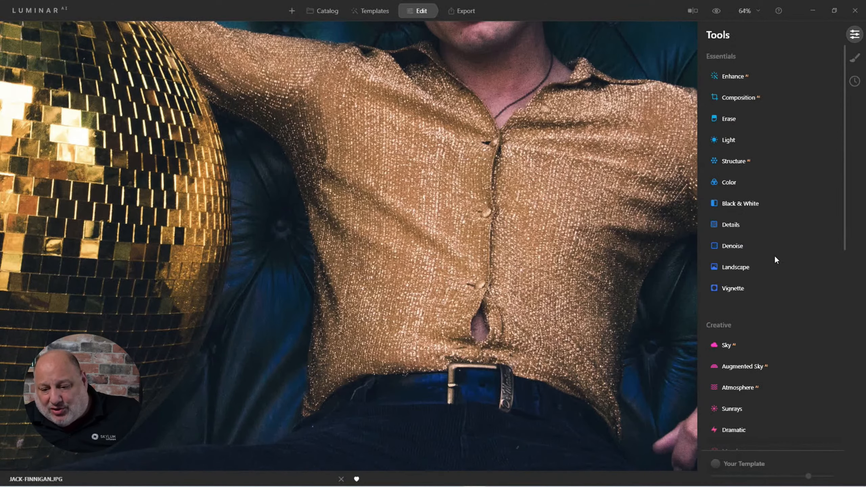
click(728, 119)
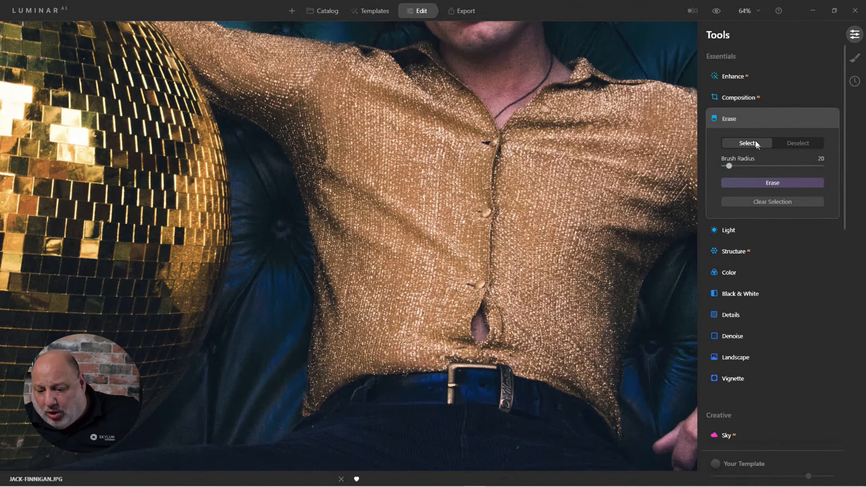
click(798, 144)
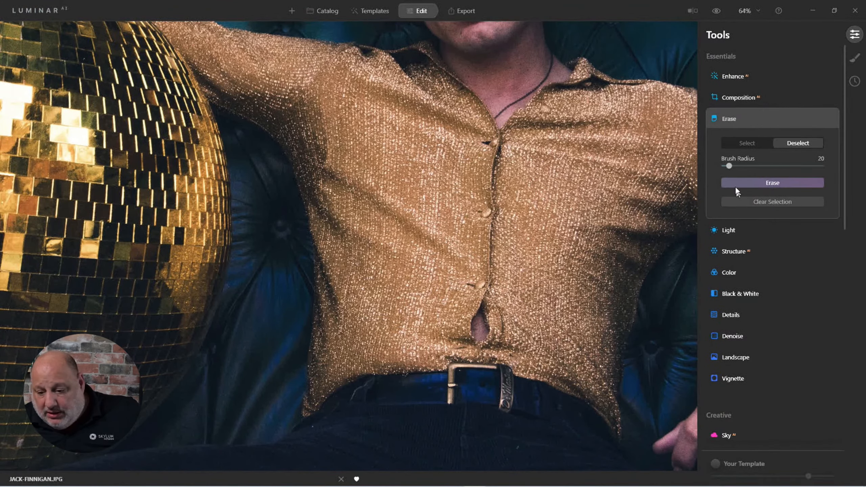
drag(729, 166, 752, 166)
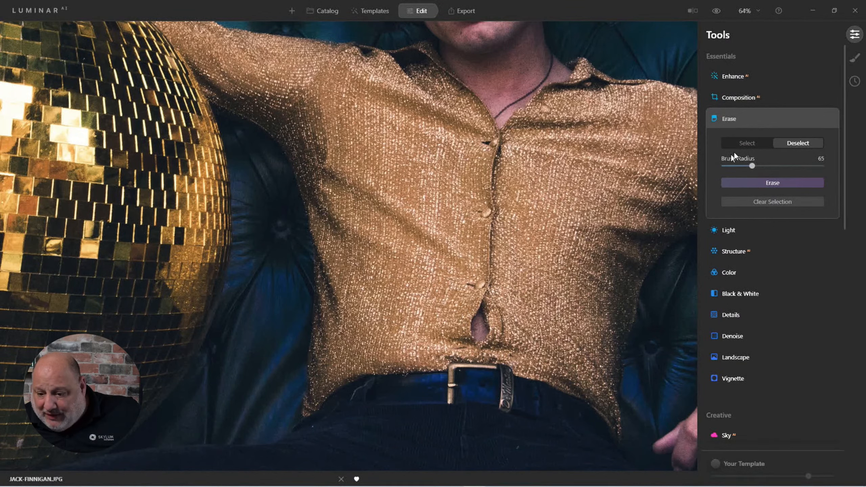
click(743, 143)
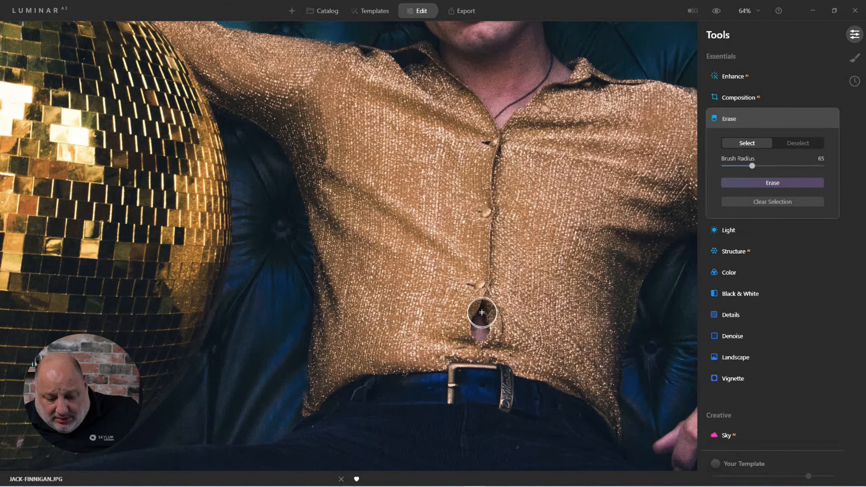
mouse_move(482, 310)
mouse_down()
mouse_move(479, 335)
mouse_move(479, 310)
mouse_move(482, 329)
mouse_up()
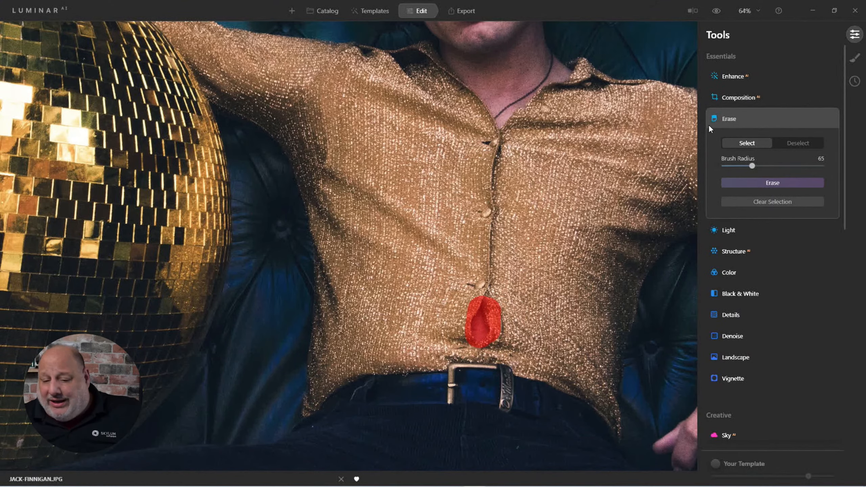
click(770, 182)
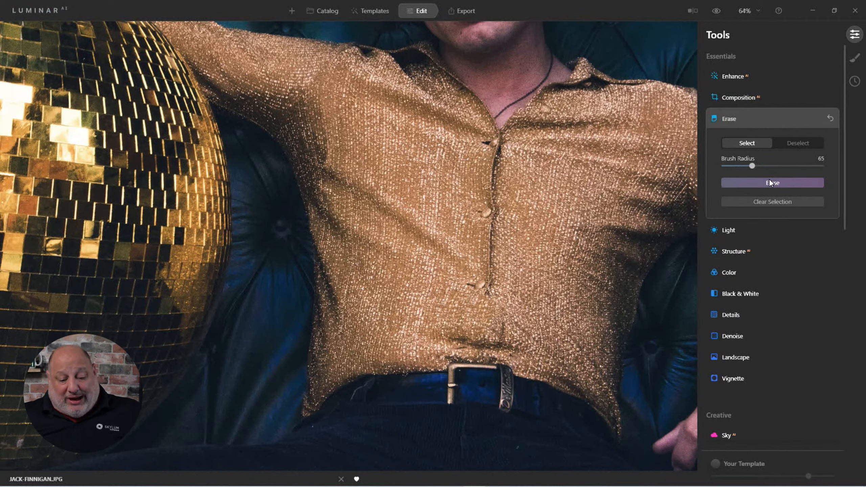
scroll(562, 271, down, 2)
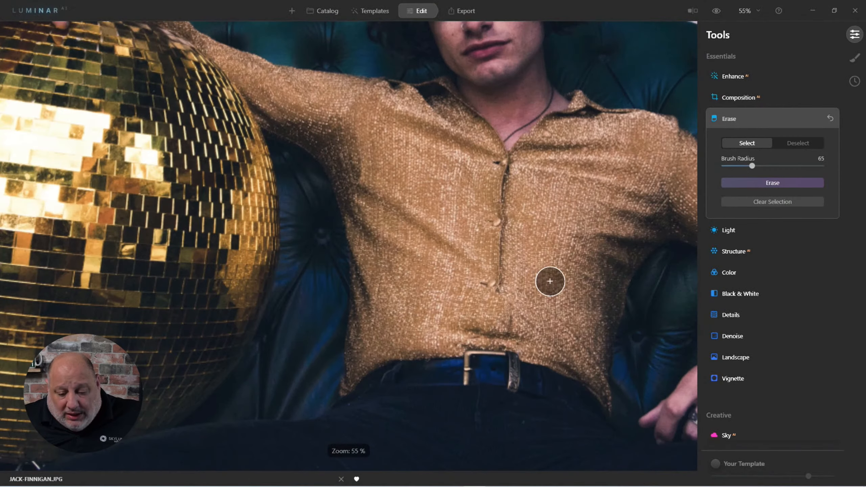
scroll(546, 292, up, 2)
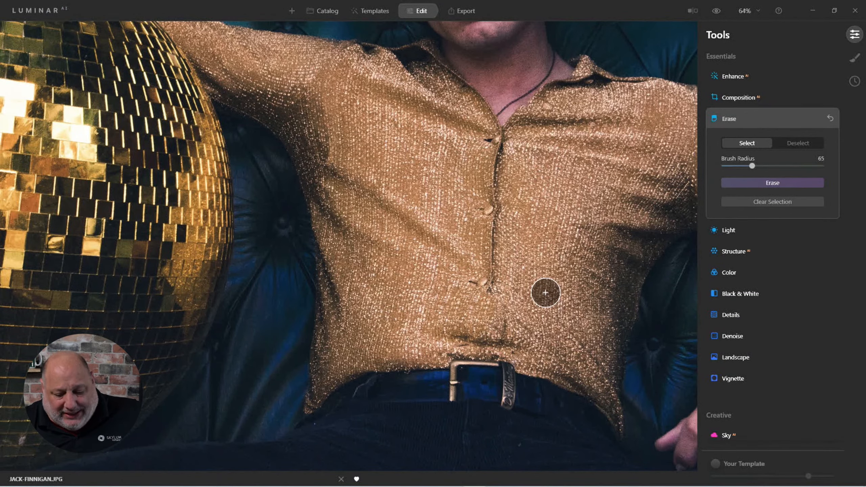
scroll(546, 293, up, 1)
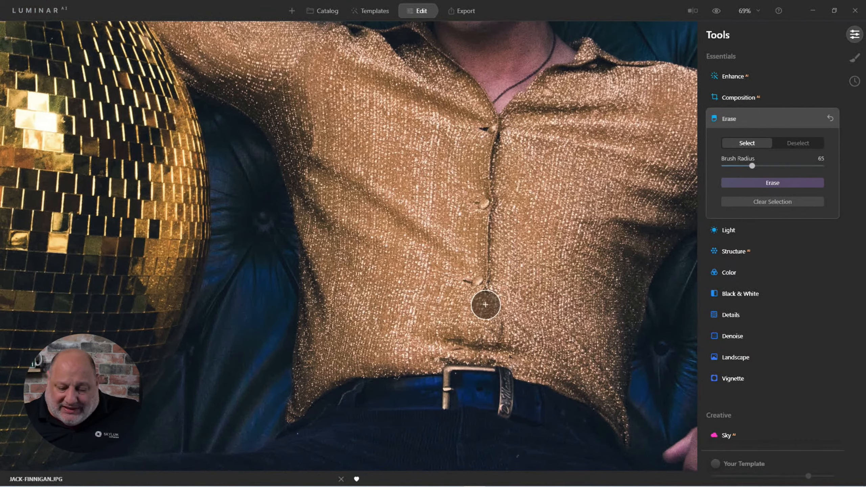
- Clone fabric from beside the placket over the erased area above the belt with radius 88 and opacity 41
scroll(734, 344, down, 3)
scroll(738, 353, down, 10)
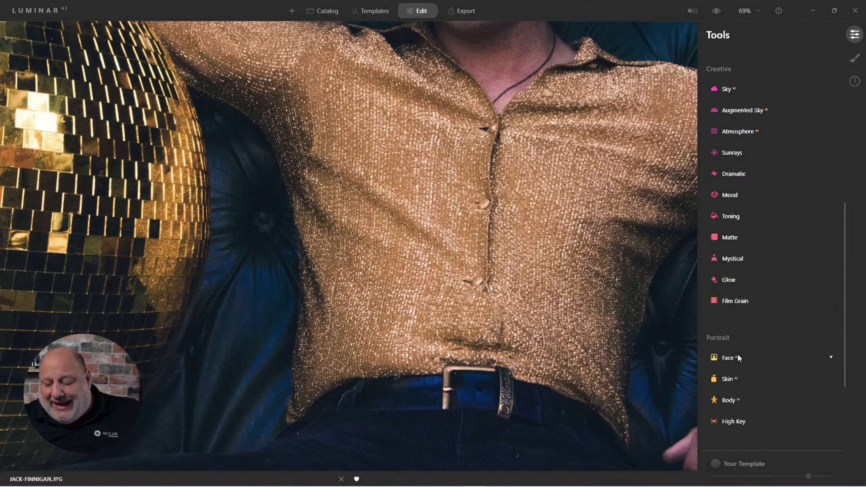
click(732, 428)
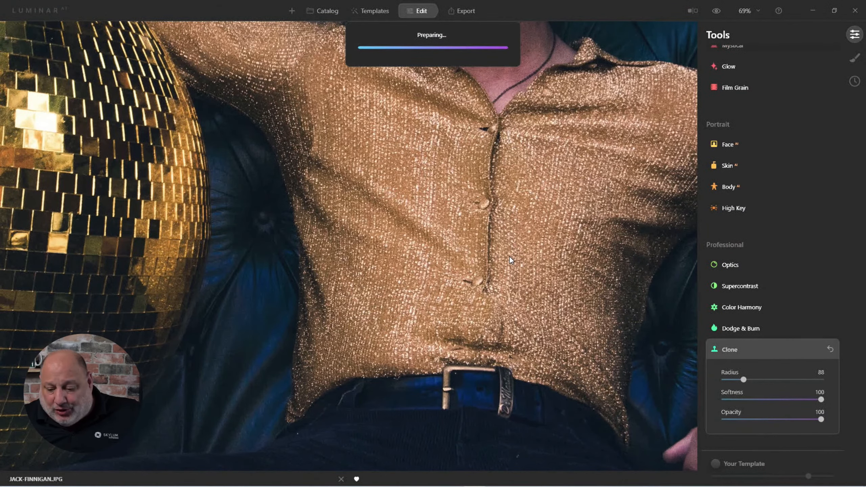
drag(820, 419, 819, 420)
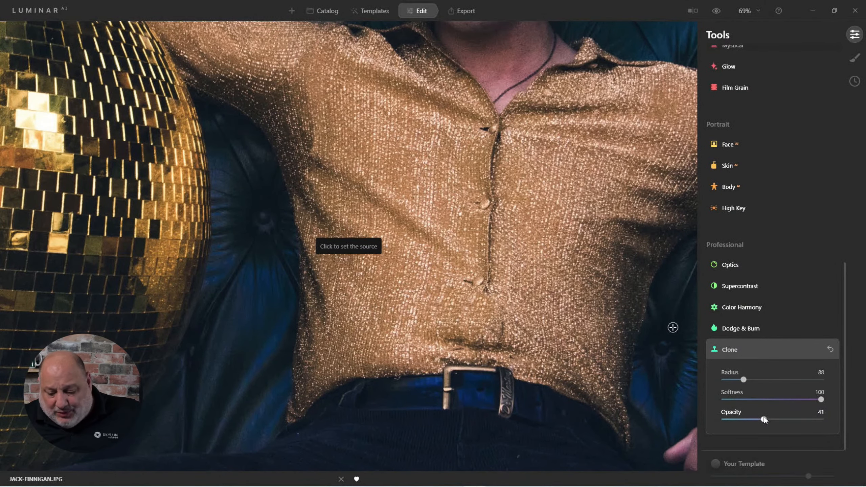
click(508, 244)
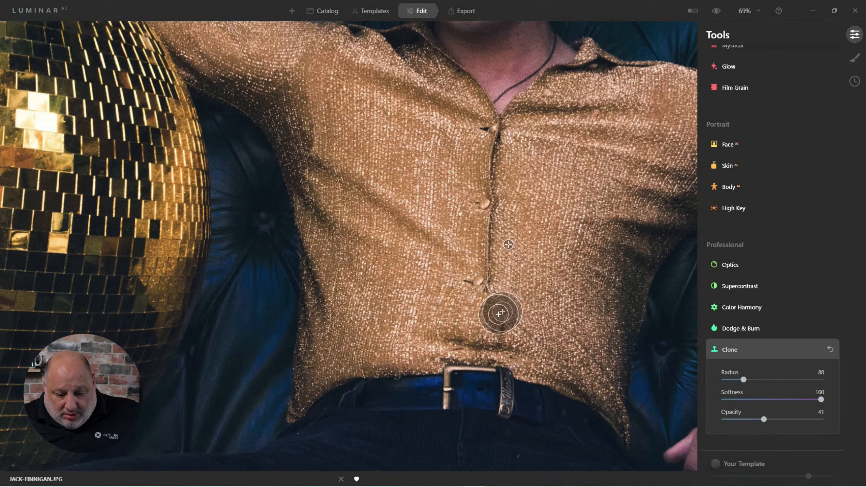
mouse_move(494, 314)
mouse_down()
mouse_move(490, 334)
mouse_move(539, 314)
mouse_move(505, 300)
mouse_move(578, 328)
mouse_move(507, 331)
mouse_move(477, 246)
mouse_up()
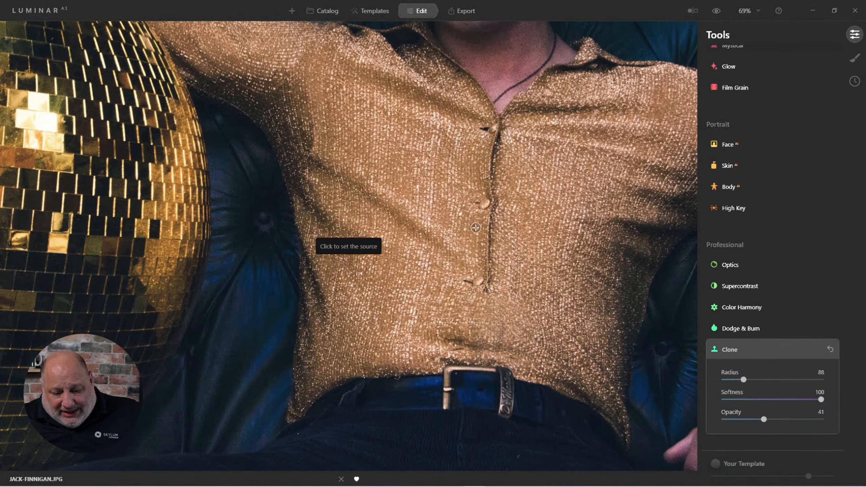
- Resample plain fabric away from the placket and clone it over the repaired area below the lowest button
alt+click(476, 228)
key(alt)
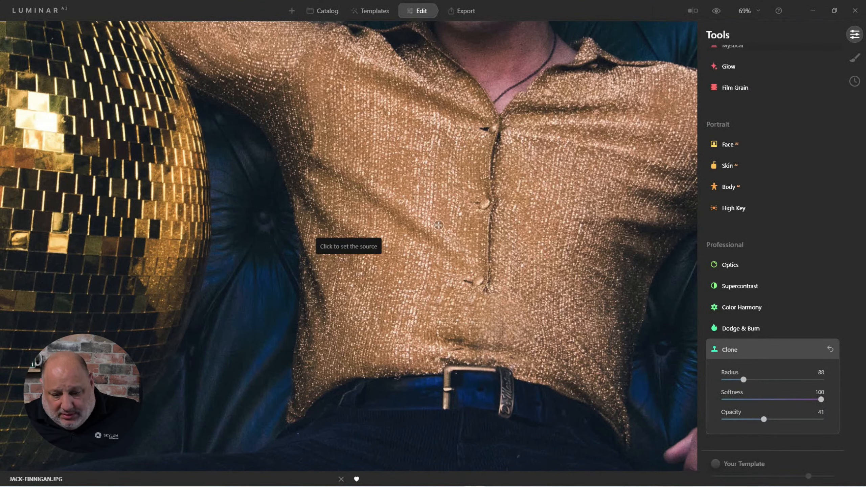
alt+click(391, 265)
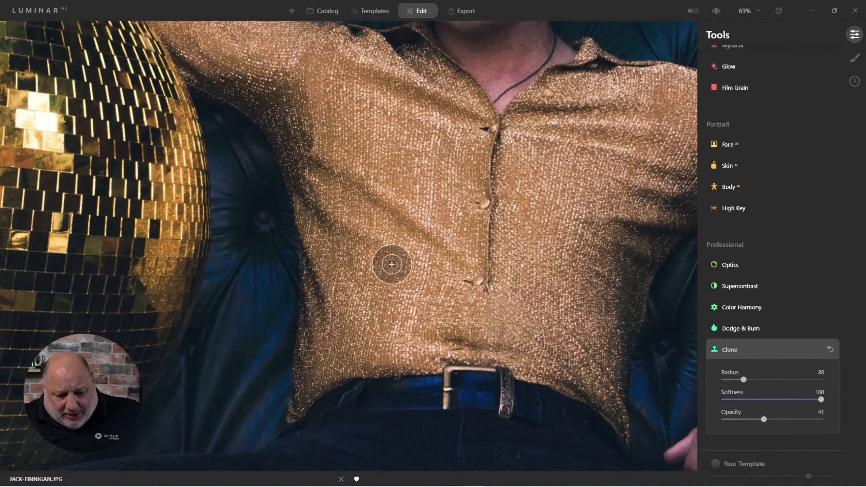
drag(490, 315, 490, 334)
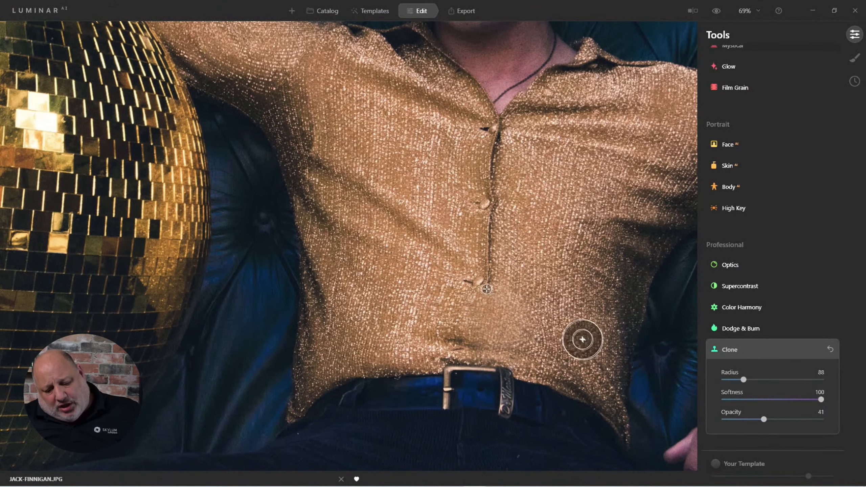
- Close the Clone tool and compare the retouched portrait with its original
scroll(636, 311, down, 2)
scroll(635, 312, down, 1)
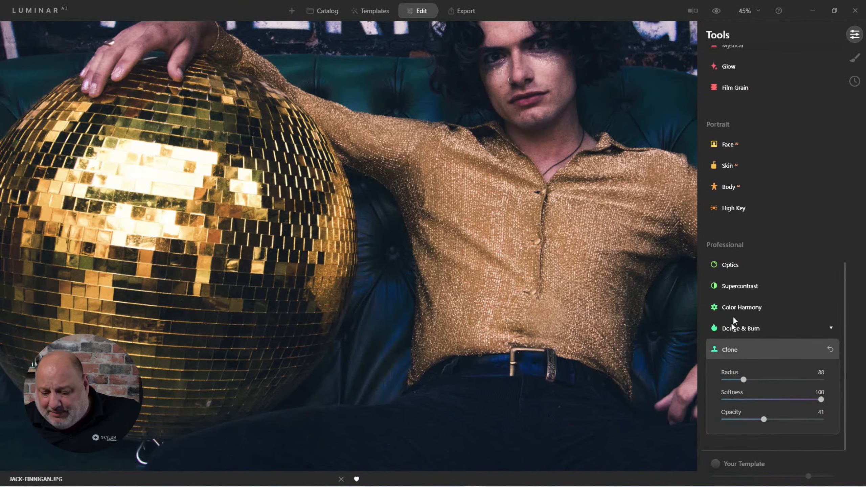
click(728, 351)
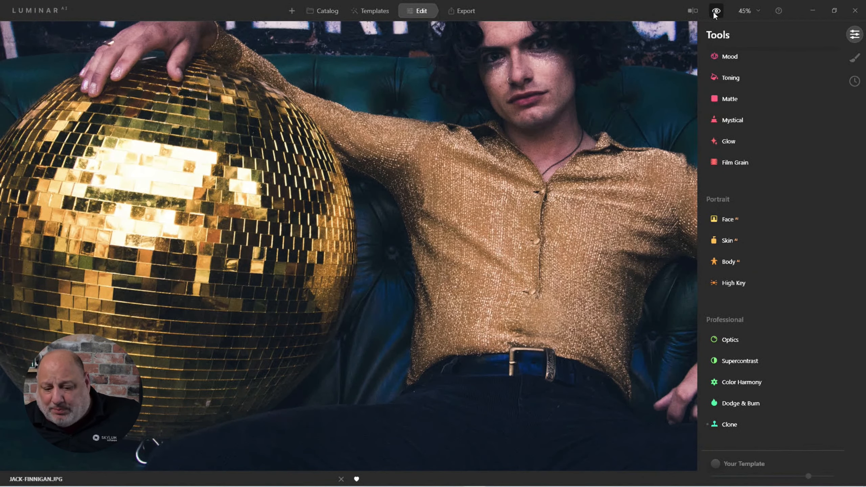
click(717, 11)
click(716, 11)
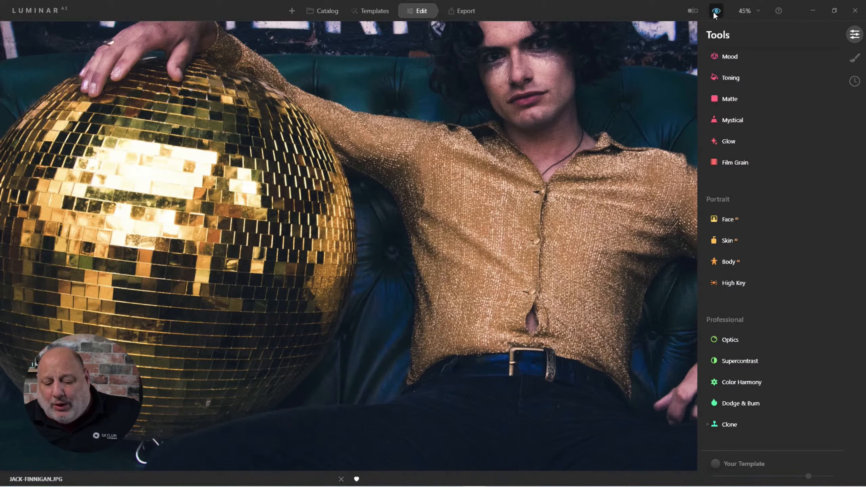
click(716, 11)
- Revert all adjustments on the portrait to the original image
right_click(483, 89)
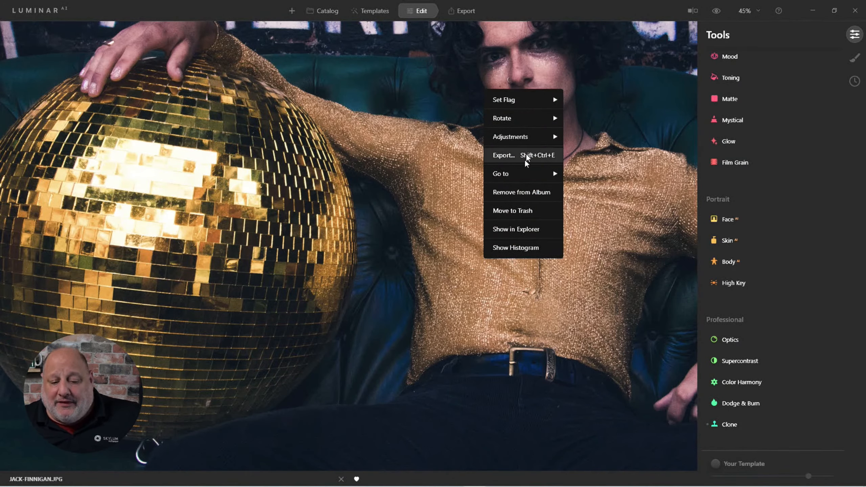
mouse_move(534, 136)
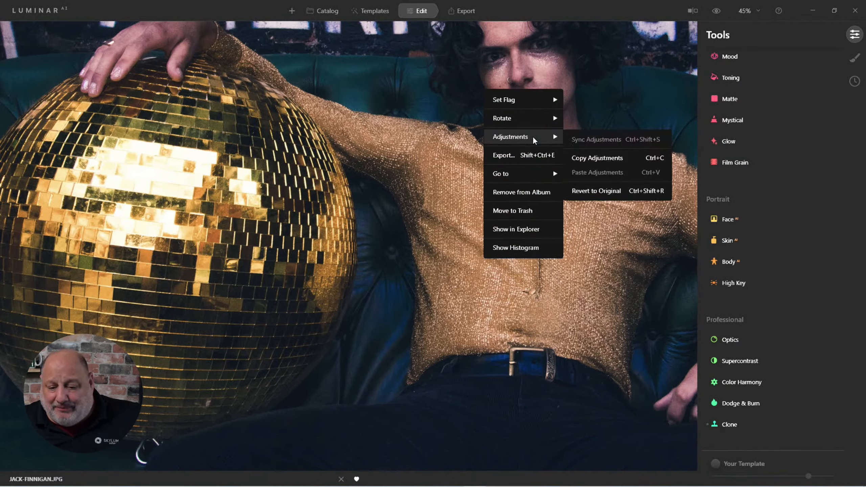
click(611, 192)
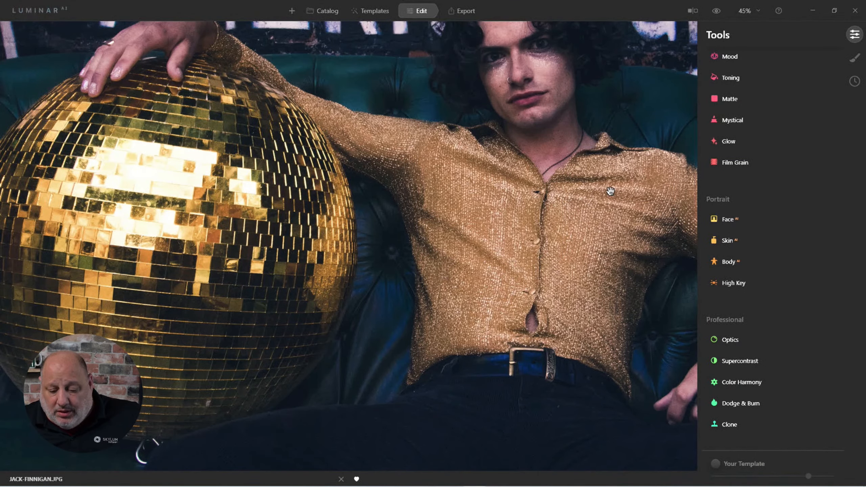
- Set the Clone source on the placket edge just below the second button and reduce the radius to 76
scroll(531, 321, up, 2)
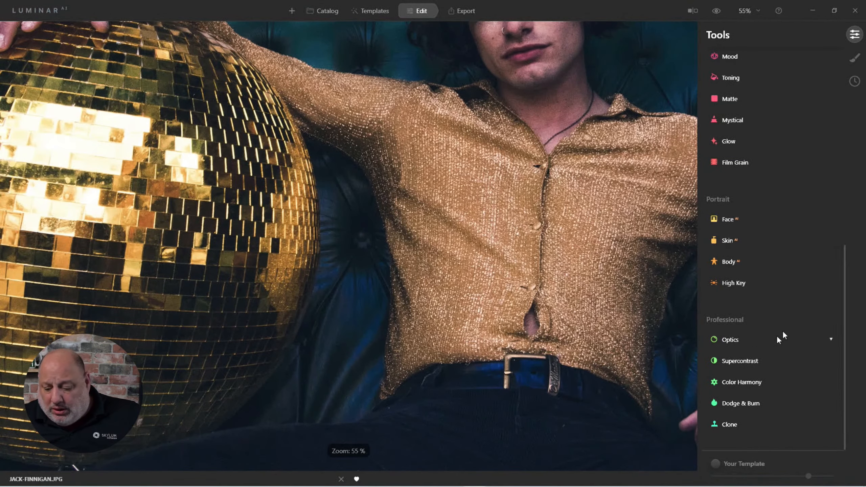
click(736, 423)
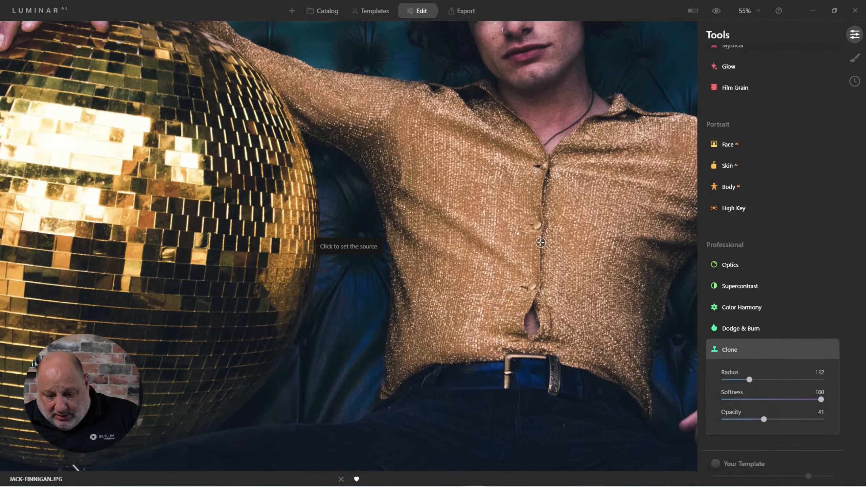
click(541, 243)
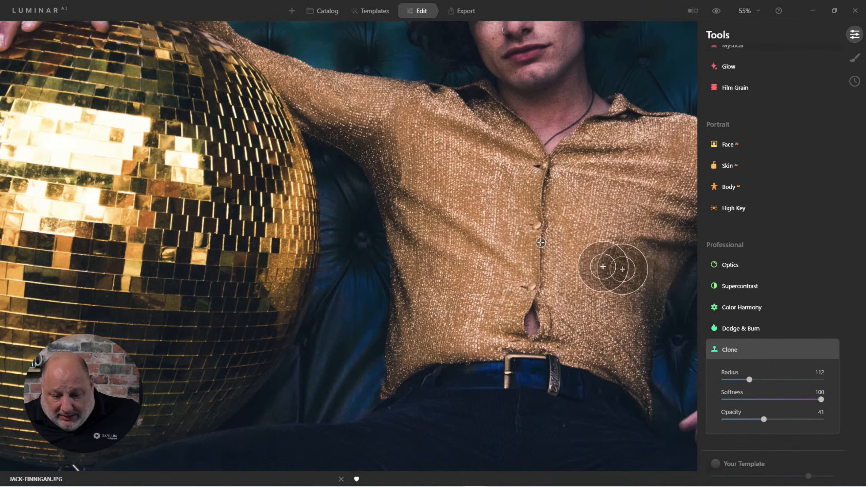
key(bracketleft)
key(bracketleft)
key(bracketleft)
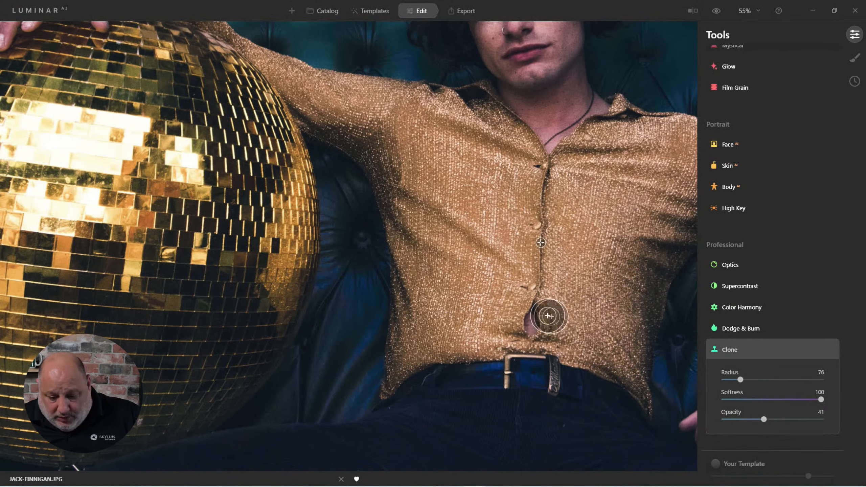
- Undo a trial stroke over the shirt gap, clone the sampled placket over it at opacity 100, and review the result
mouse_move(534, 312)
mouse_down()
mouse_move(532, 328)
mouse_move(536, 312)
mouse_up()
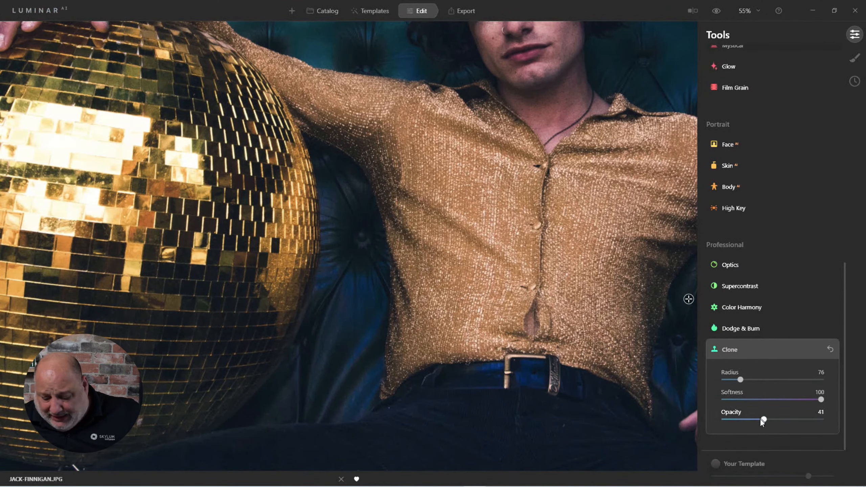
key(ctrl+z)
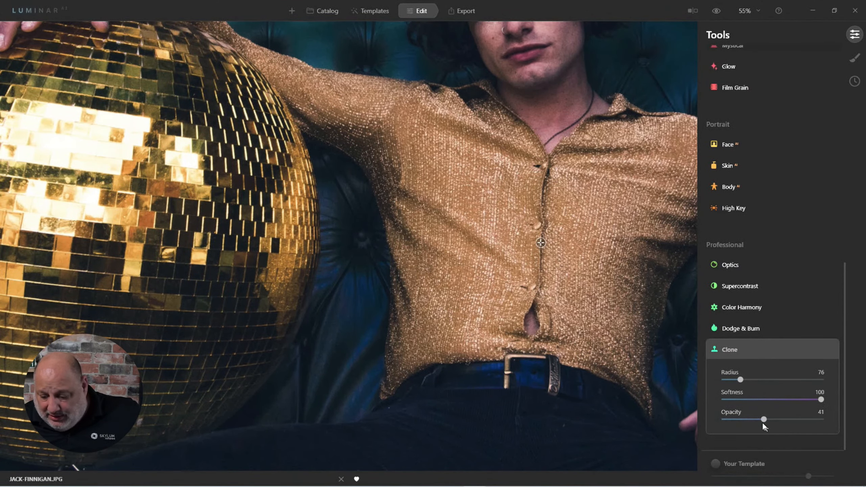
drag(764, 419, 826, 420)
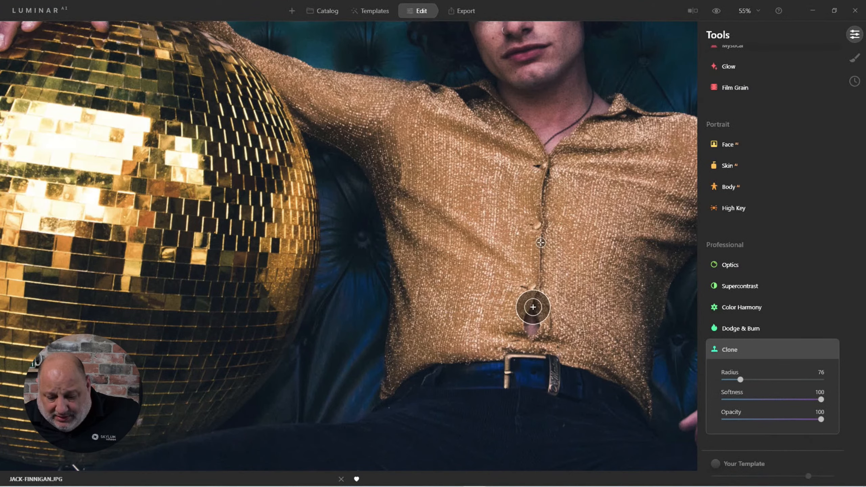
drag(533, 308, 529, 325)
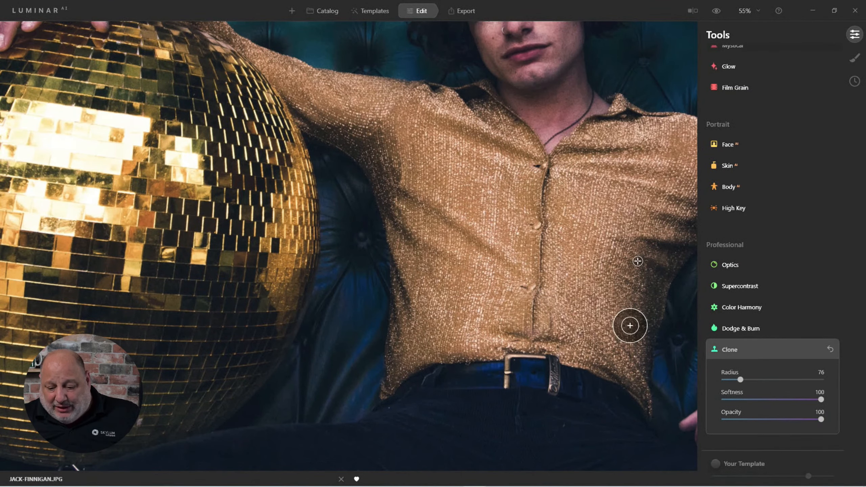
click(723, 13)
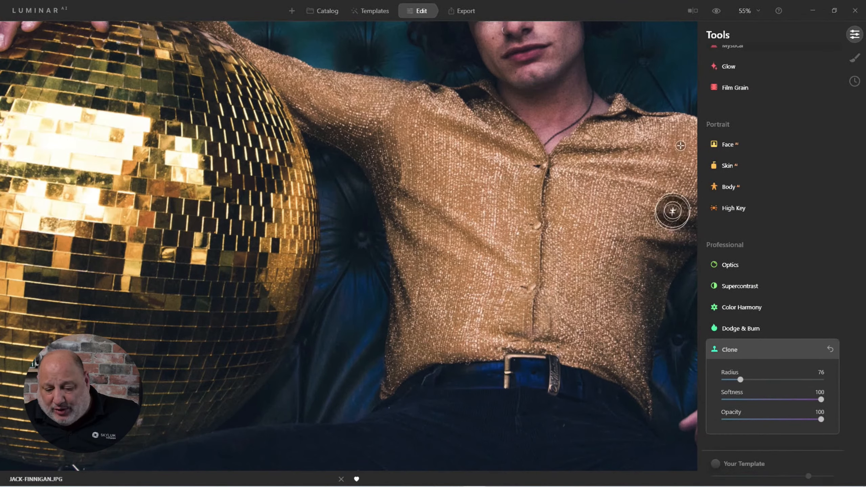
scroll(644, 112, down, 2)
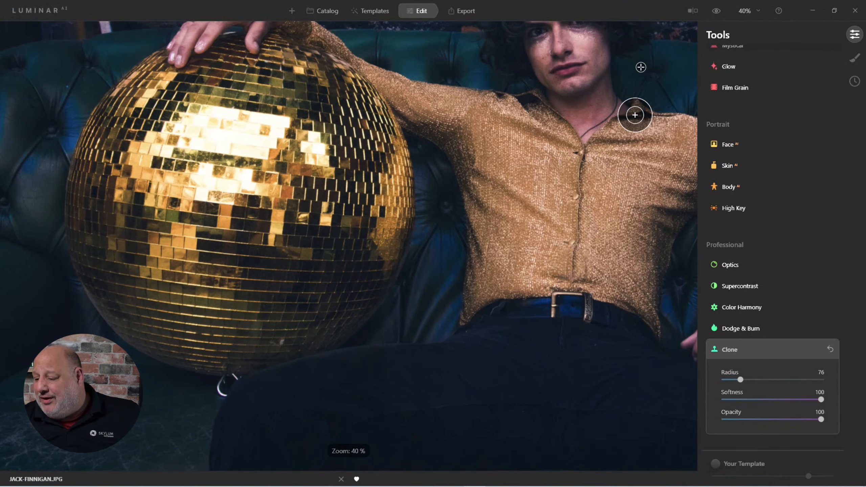